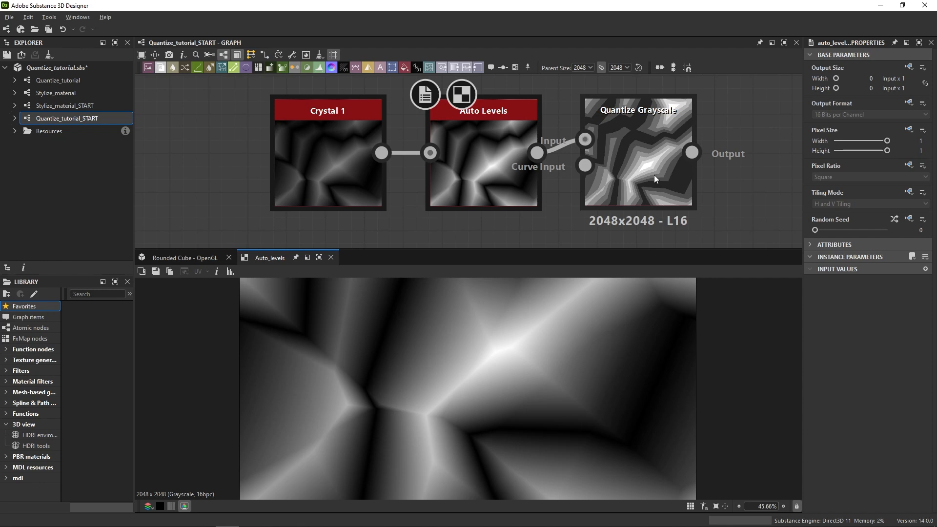
Preview the Quantize Grayscale node and set its Steps to 8.
double_click(654, 174)
drag(848, 283, 868, 282)
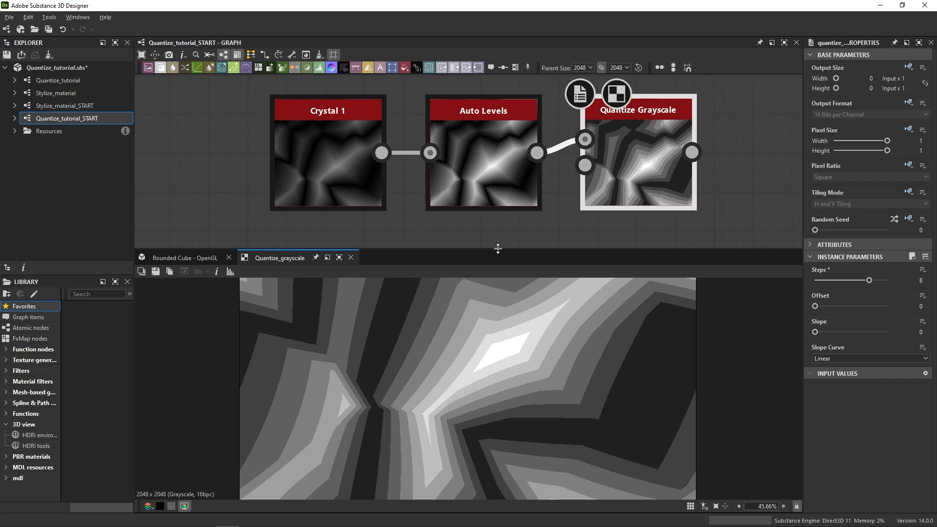
Preview the Quantize Color (Simple) node close up on a flower and set its red and green channel quantization to 2.
middle_drag(498, 236, 548, 52)
double_click(582, 200)
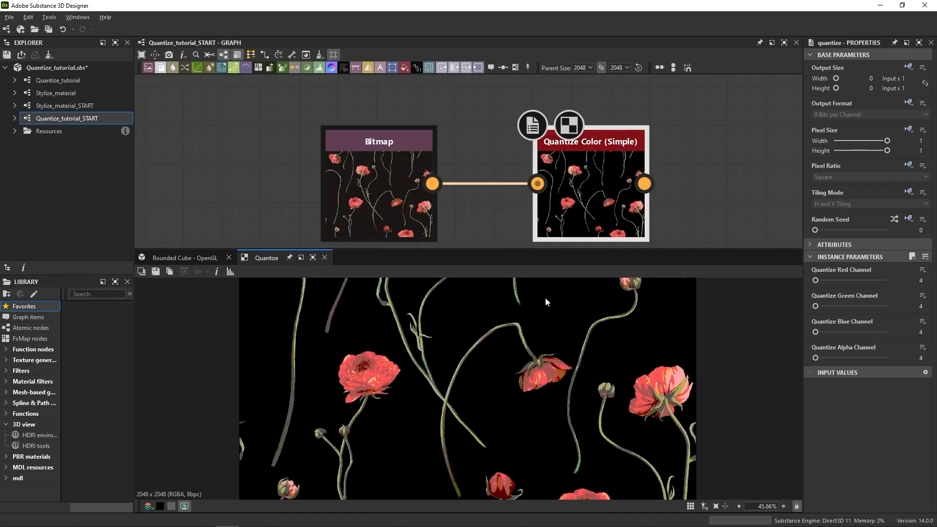
scroll(537, 371, up, 5)
middle_drag(534, 412, 874, 435)
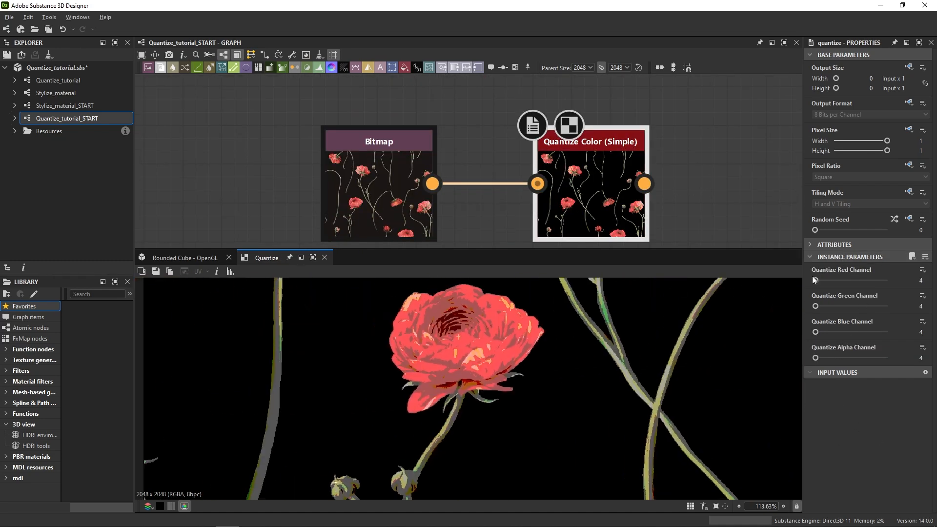
drag(818, 279, 811, 311)
Preview the full Quantize Color node and set its Max. Color Amount to 5 and Contour Smoothing to 8.
click(681, 228)
scroll(681, 227, down, 1)
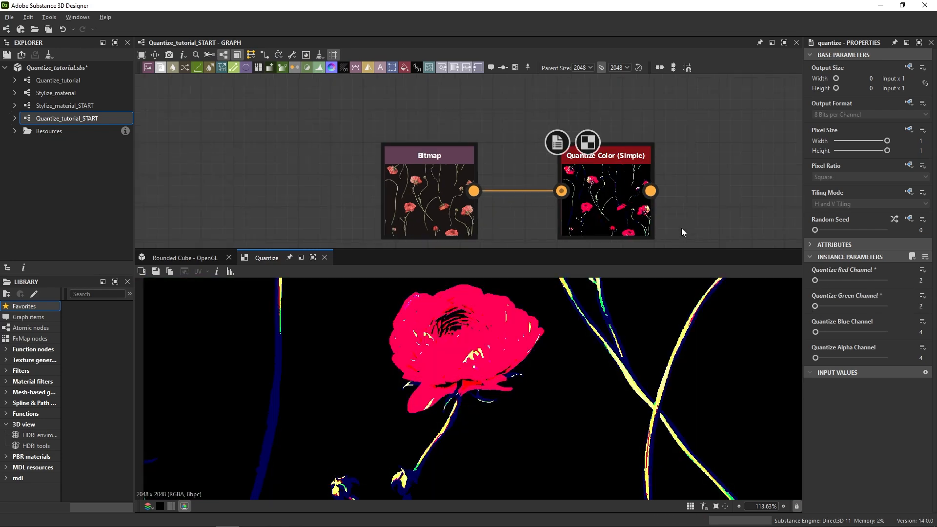
middle_drag(681, 228, 648, 41)
middle_drag(649, 210, 645, 114)
scroll(645, 114, up, 2)
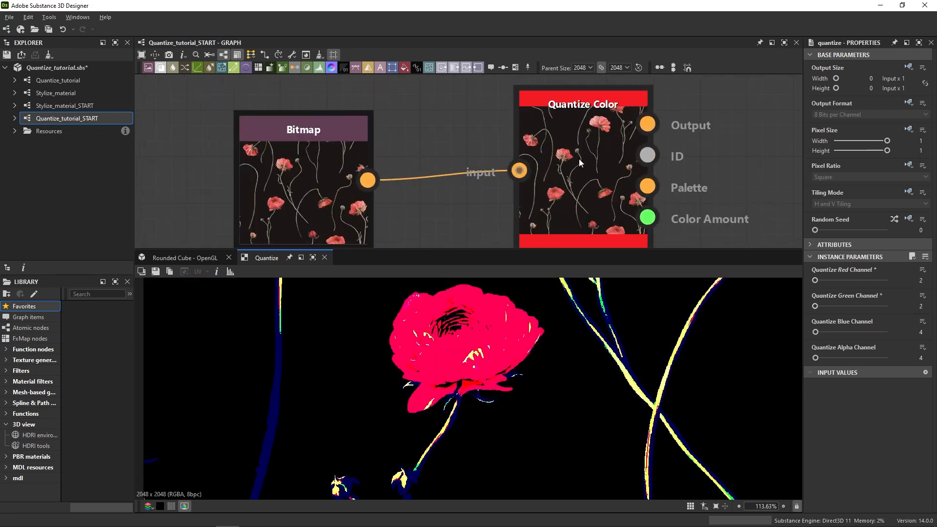
double_click(586, 200)
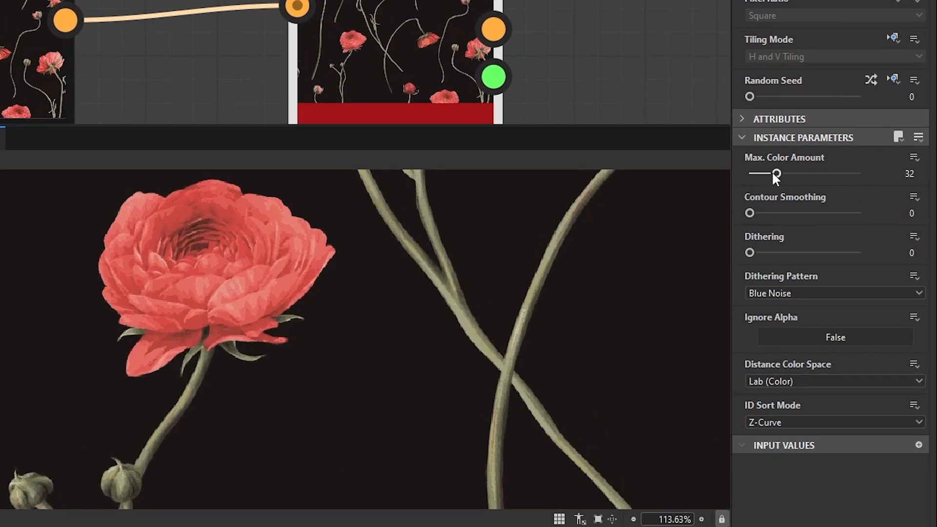
drag(776, 175, 883, 221)
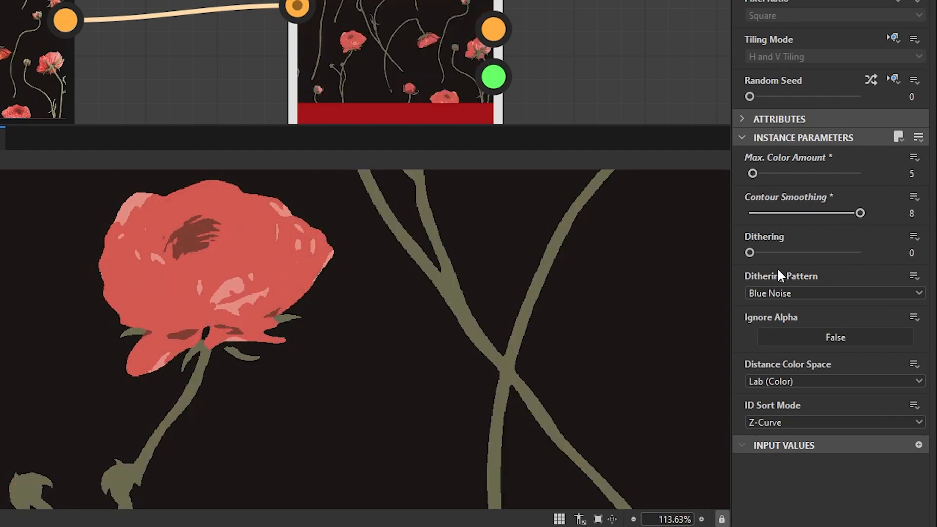
Set the Quantize Color node's Dithering to 1 and its Max. Color Amount to 8.
drag(750, 256, 900, 254)
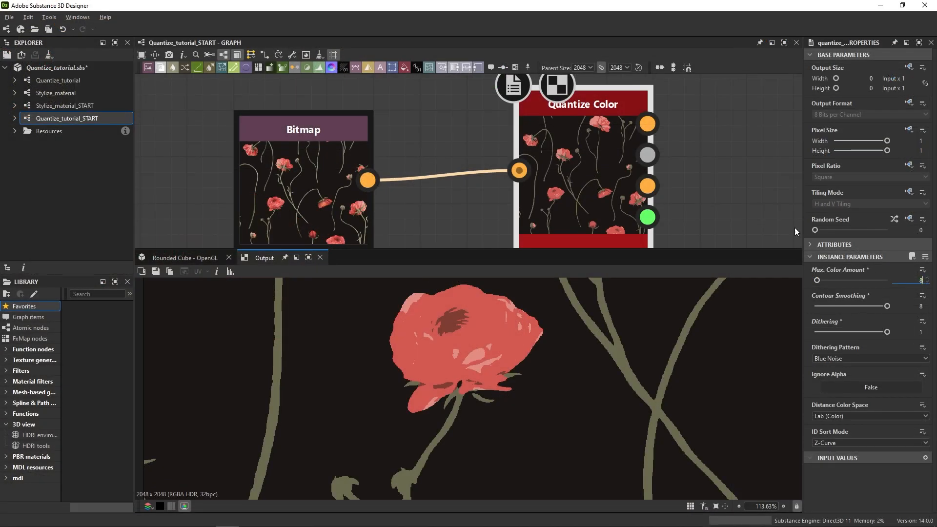
key(Return)
Display the Quantize Color node's Palette output and examine its color swatches up close.
middle_drag(766, 213, 669, 200)
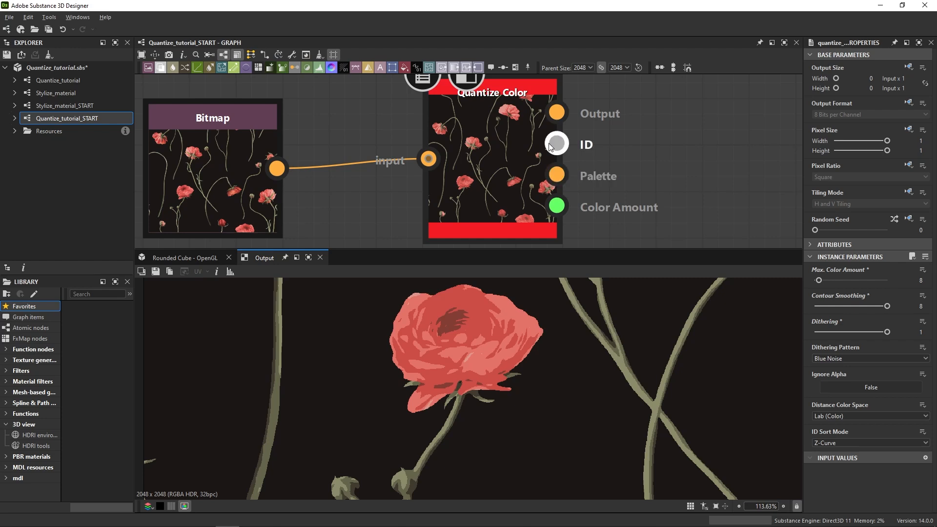
click(556, 174)
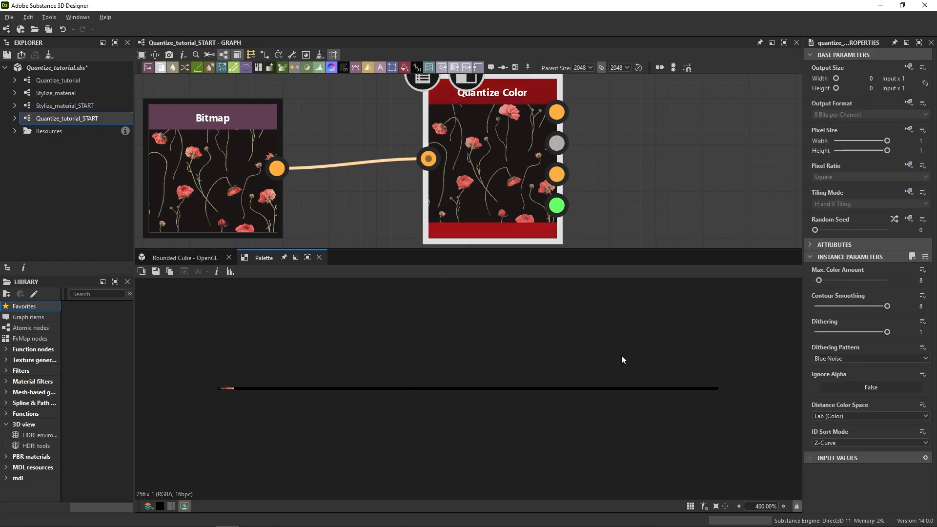
scroll(230, 385, up, 2)
scroll(165, 400, up, 5)
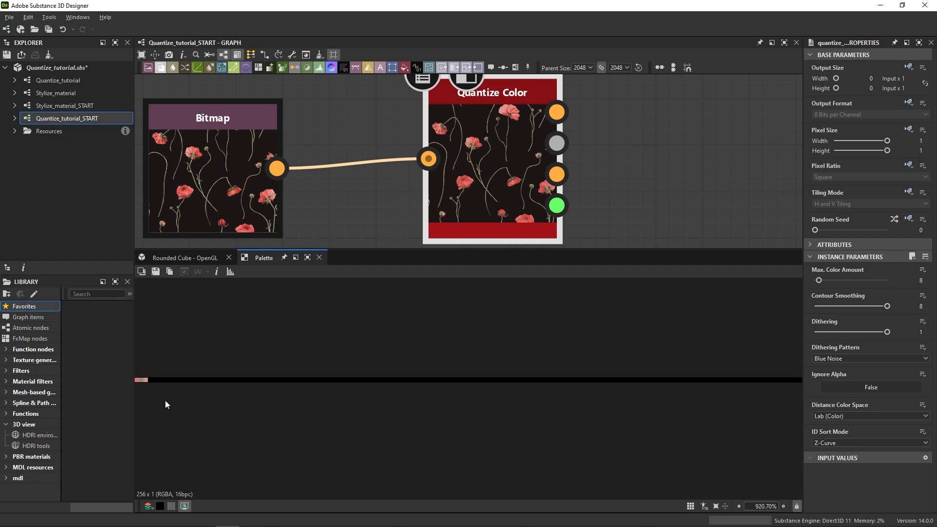
middle_drag(165, 398, 433, 414)
scroll(433, 412, up, 2)
scroll(386, 388, up, 8)
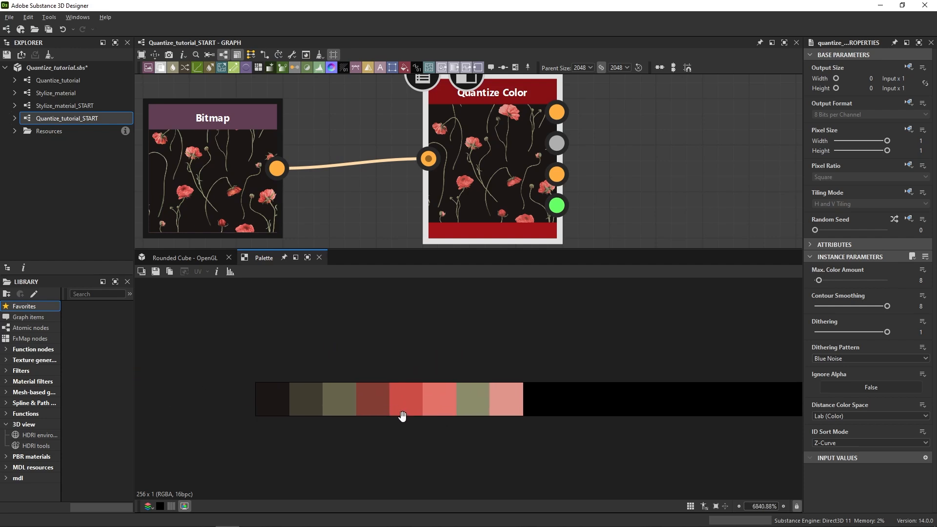
Try a Max. Color Amount of 50 on Quantize Color and inspect the palette.
drag(818, 280, 842, 280)
scroll(610, 421, down, 4)
scroll(609, 421, down, 2)
middle_drag(610, 421, 310, 381)
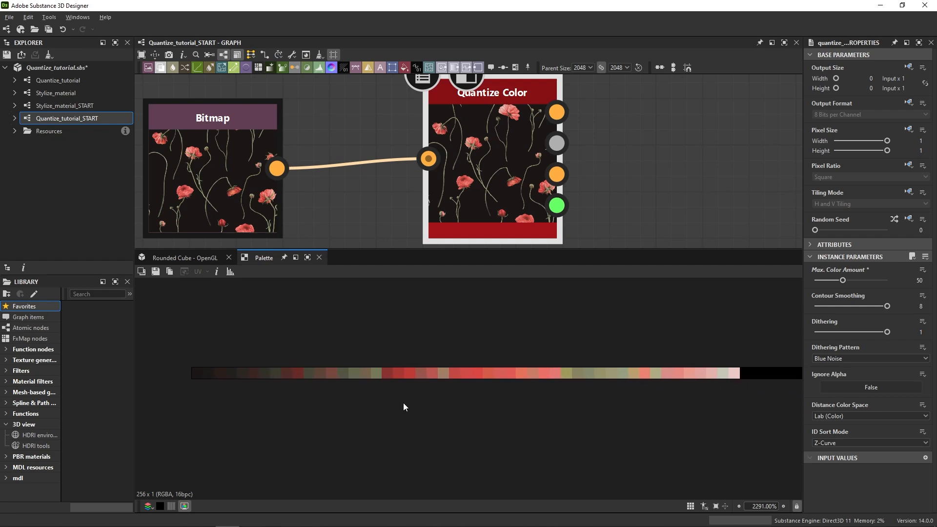
scroll(442, 398, up, 1)
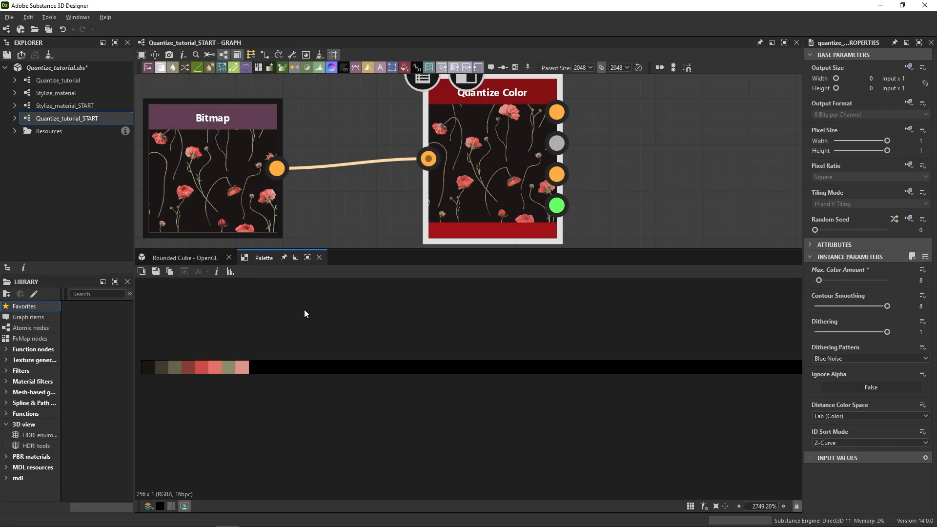
Inspect the reduced palette and compare it with the Quantize Color node's main Output around a flower.
middle_drag(280, 350, 558, 361)
scroll(467, 394, up, 4)
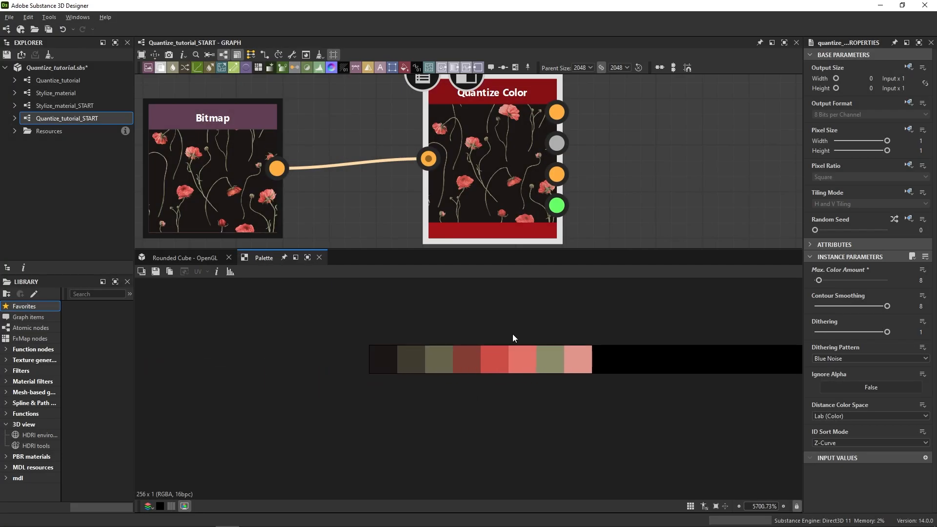
click(556, 112)
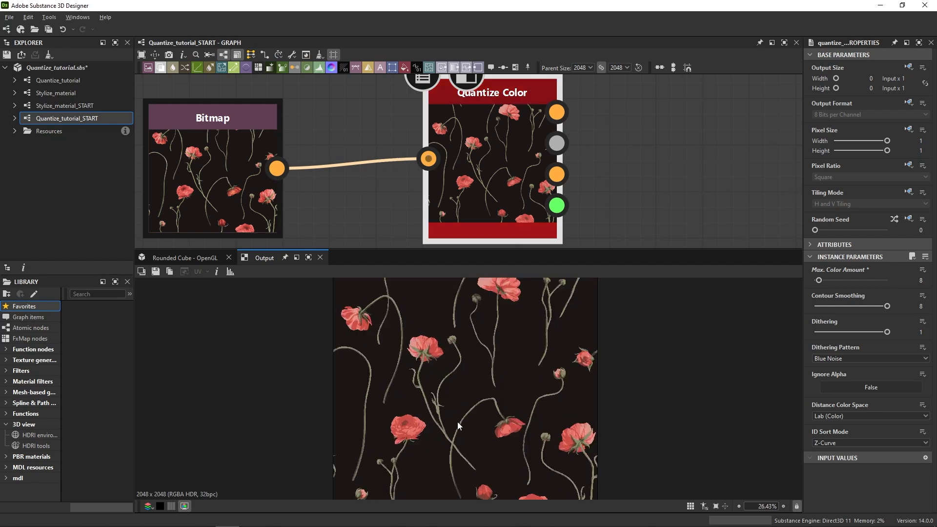
scroll(458, 422, up, 5)
middle_drag(396, 422, 466, 507)
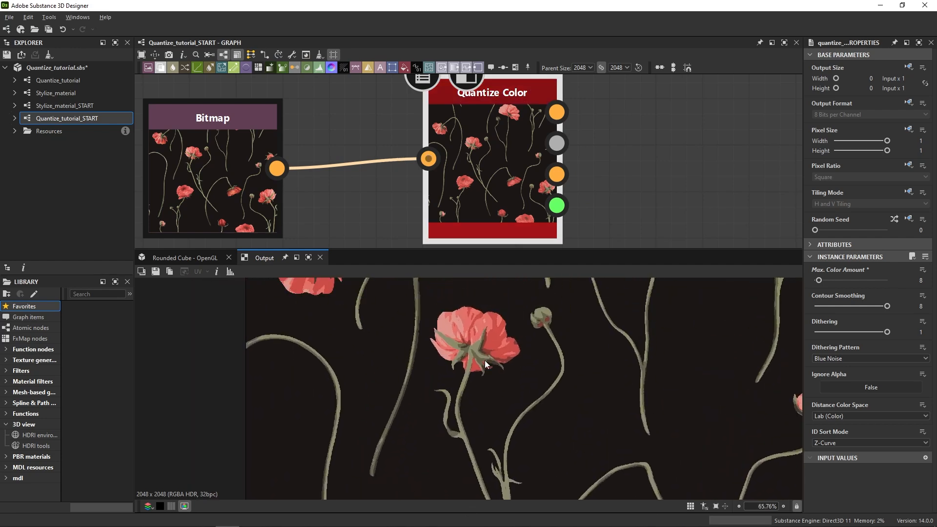
scroll(485, 360, up, 4)
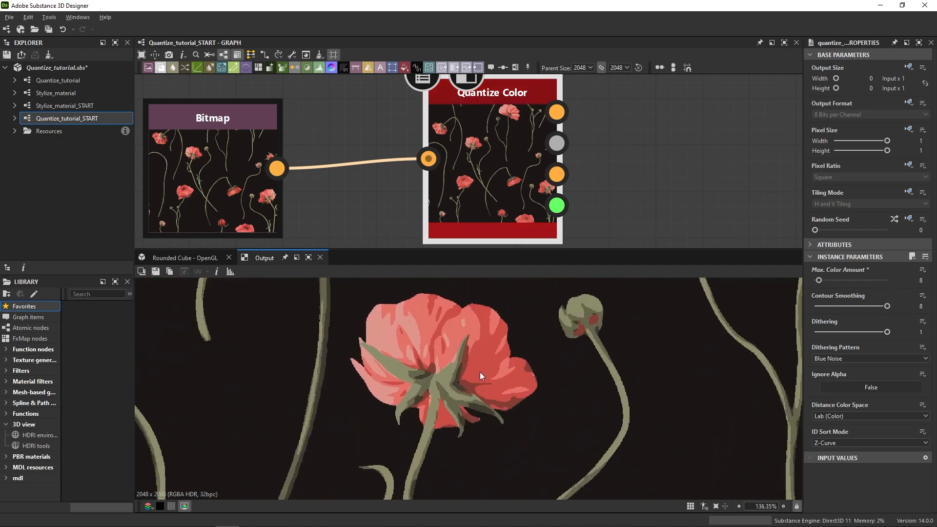
Add a Modify Color Palette node and connect Quantize Color's ID and Palette outputs to its matching inputs.
scroll(602, 175, down, 5)
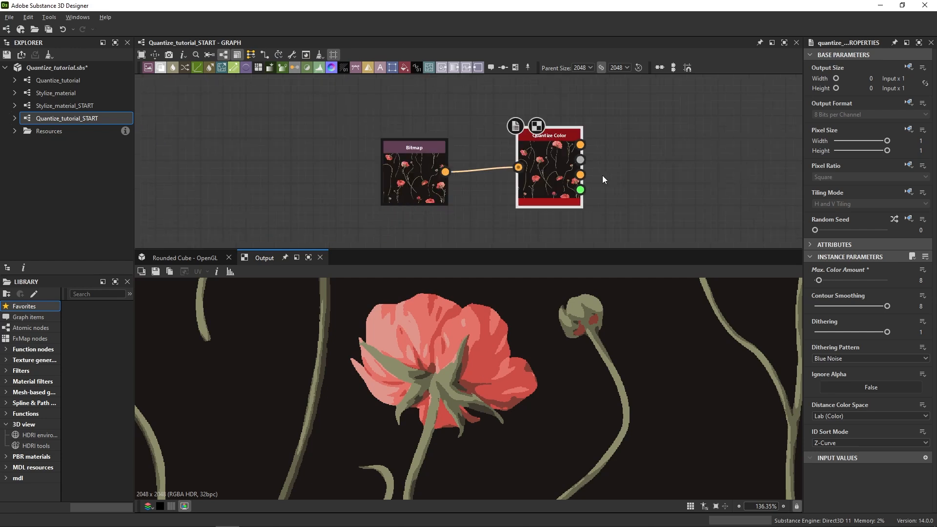
middle_drag(602, 175, 479, 146)
scroll(476, 153, up, 1)
key(space)
text(modify)
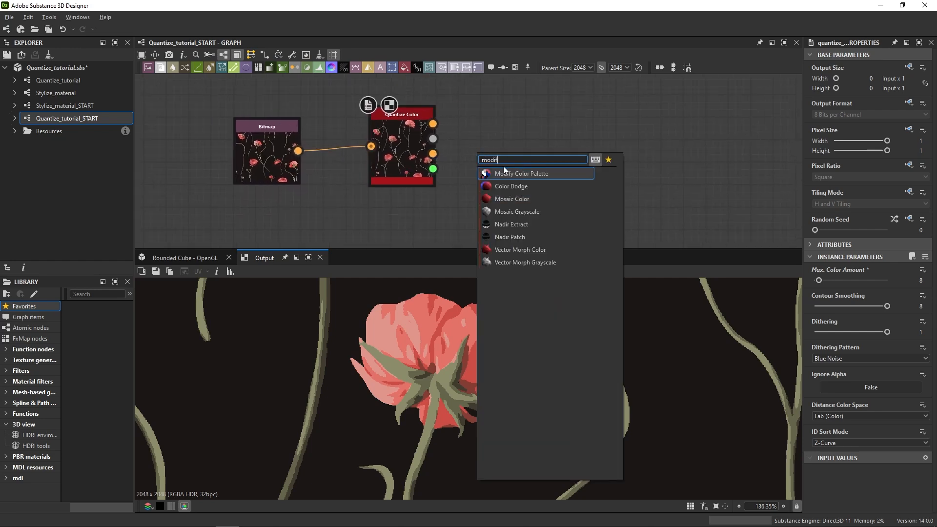
click(528, 171)
drag(483, 179, 550, 180)
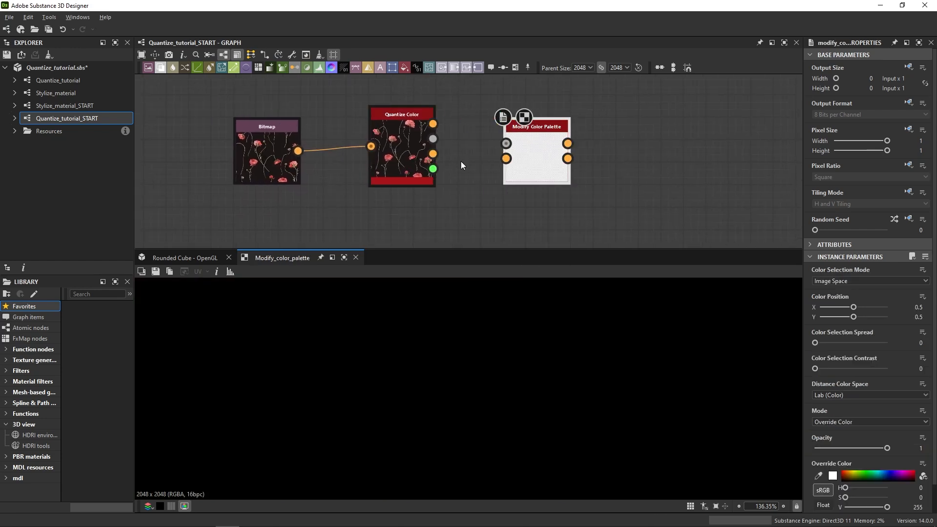
drag(473, 143, 506, 158)
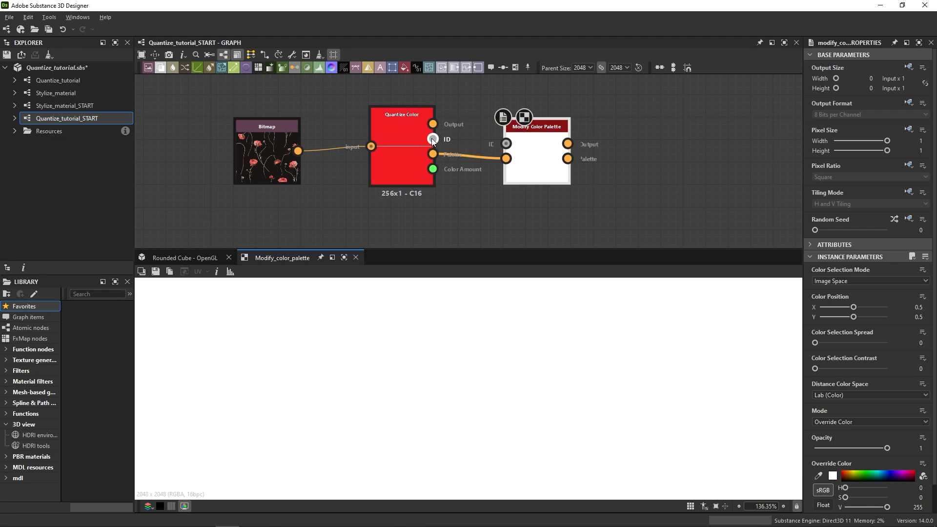
Place the Modify Color Palette color position on a flower petal, at about X 0.3768 and Y 0.3706.
scroll(550, 372, down, 5)
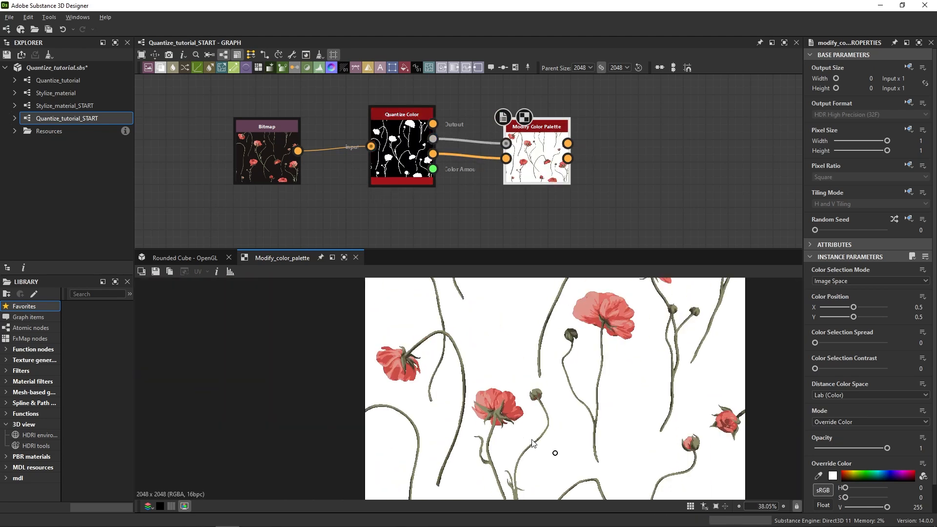
scroll(550, 372, up, 4)
mouse_move(597, 442)
mouse_down()
mouse_move(577, 384)
mouse_move(479, 319)
mouse_up()
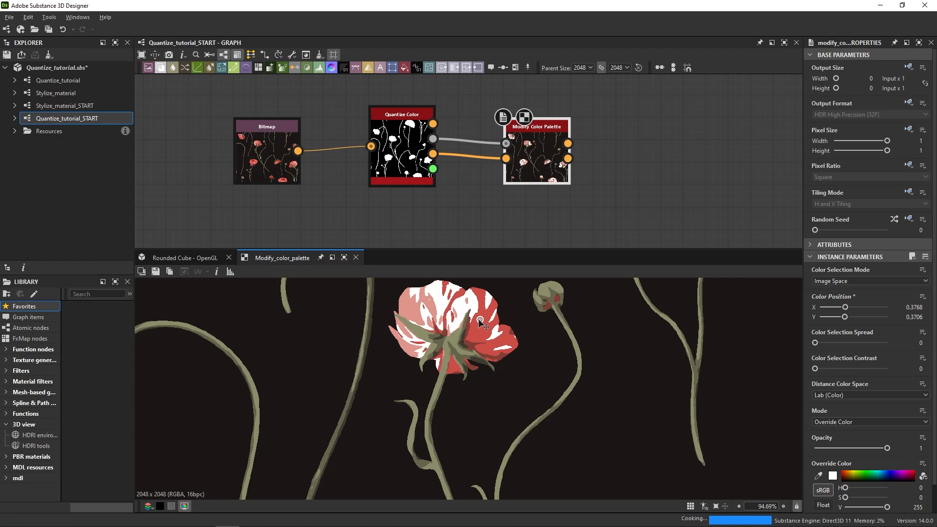
Switch the Color Selection Mode to Color Index with index 4 and override that color with magenta (H 333, S 255, V 191).
click(830, 298)
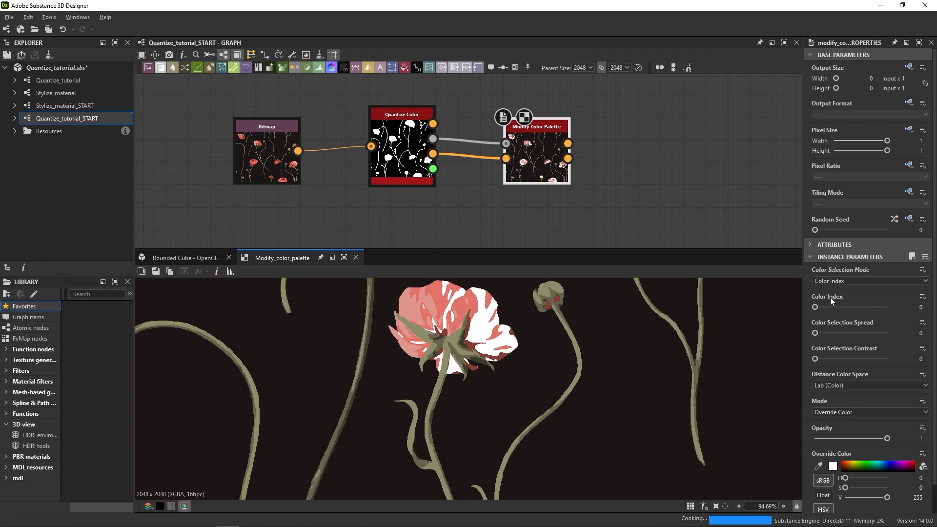
drag(818, 308, 829, 310)
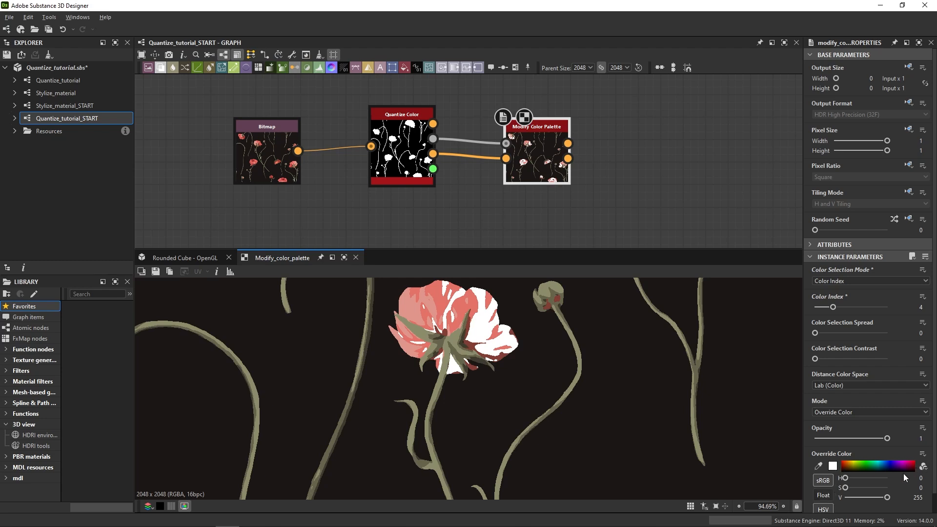
drag(904, 467, 909, 463)
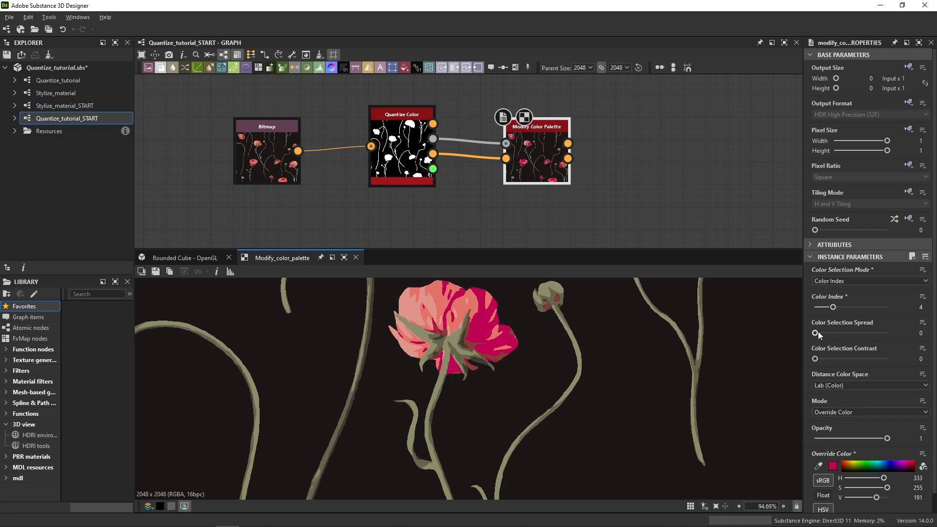
Soften the color override with Color Selection Spread 0.28, Color Selection Contrast 0.07 and Opacity 0.39.
mouse_move(818, 334)
mouse_down()
mouse_move(856, 335)
mouse_move(835, 334)
mouse_up()
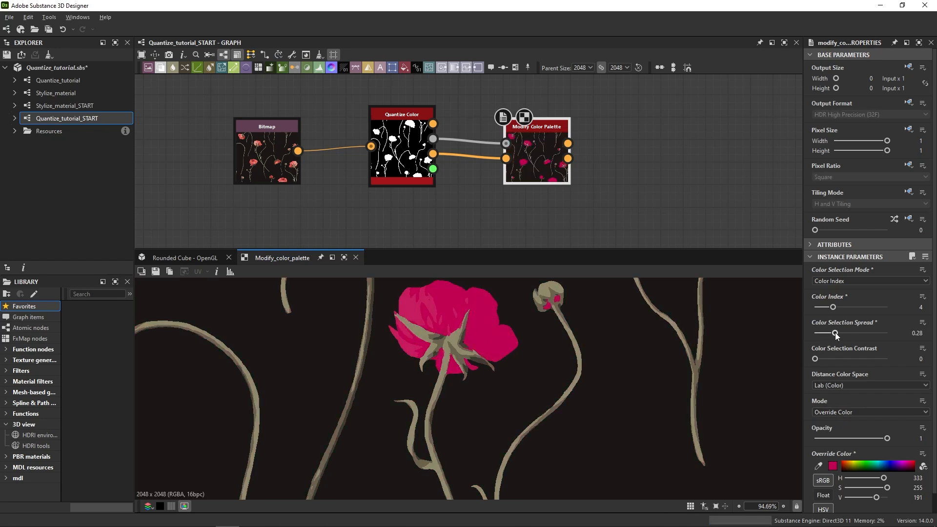
mouse_move(820, 359)
mouse_down()
mouse_move(867, 362)
mouse_move(819, 356)
mouse_up()
drag(887, 438, 842, 444)
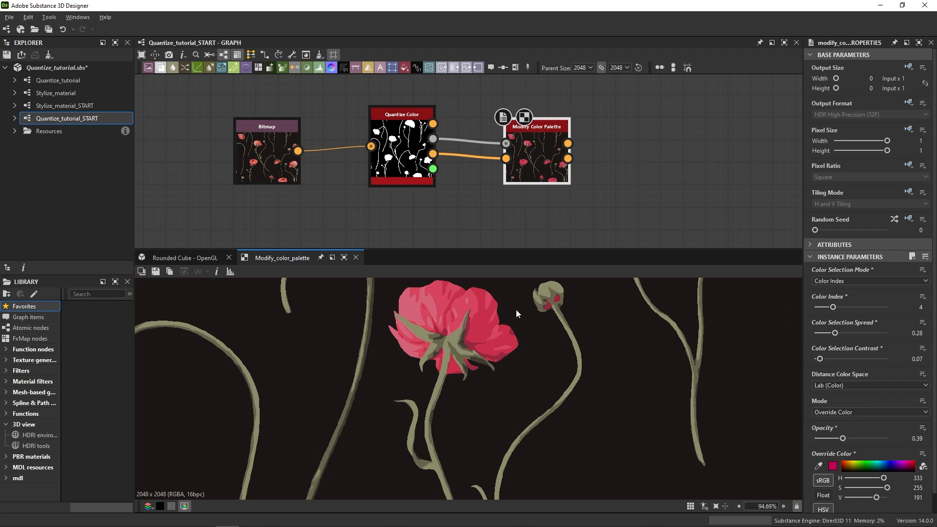
Add a Create Color Palette (16) node beyond Modify Color Palette and view its swatches up close.
middle_drag(561, 205, 448, 184)
key(space)
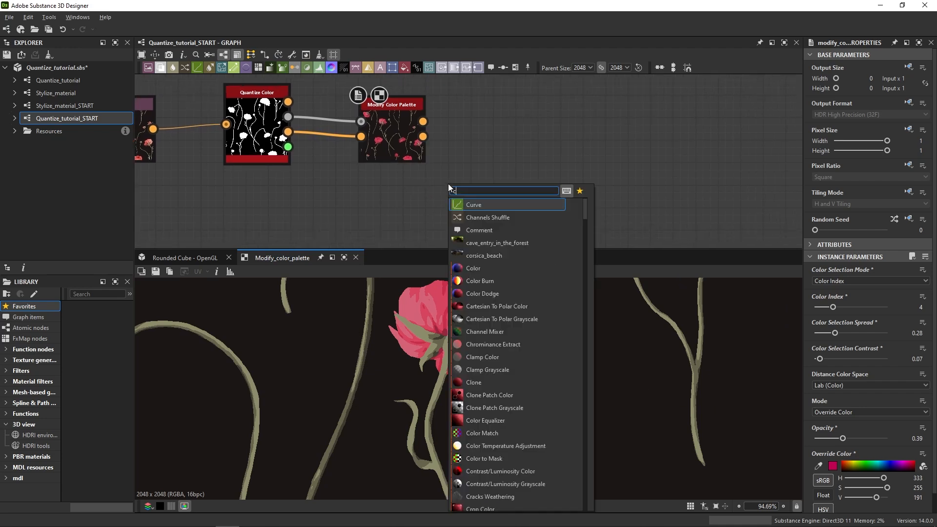
text(creat)
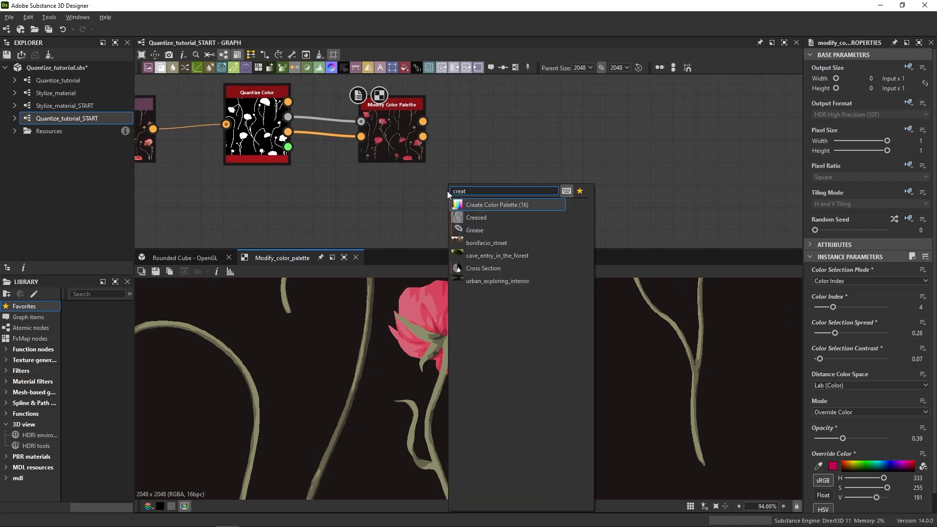
click(484, 204)
drag(451, 192, 531, 224)
scroll(200, 400, up, 5)
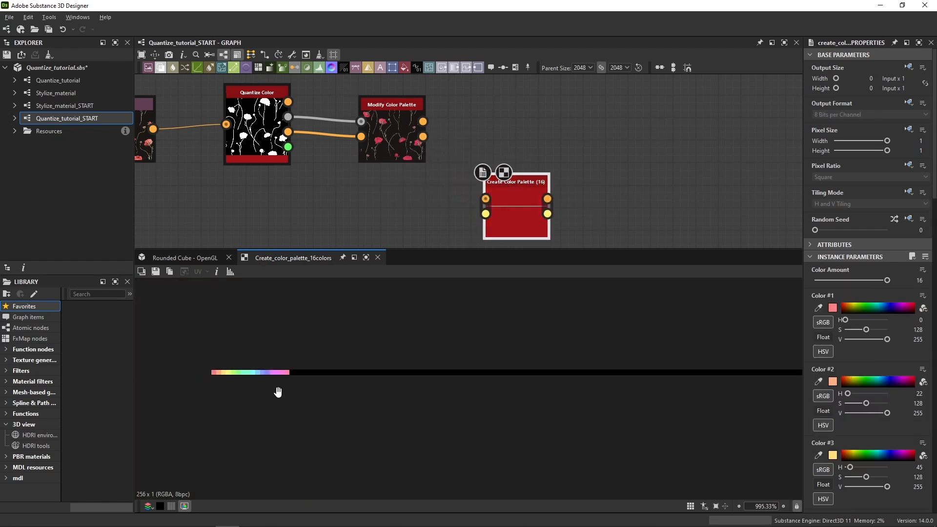
scroll(417, 385, up, 10)
middle_drag(277, 391, 396, 390)
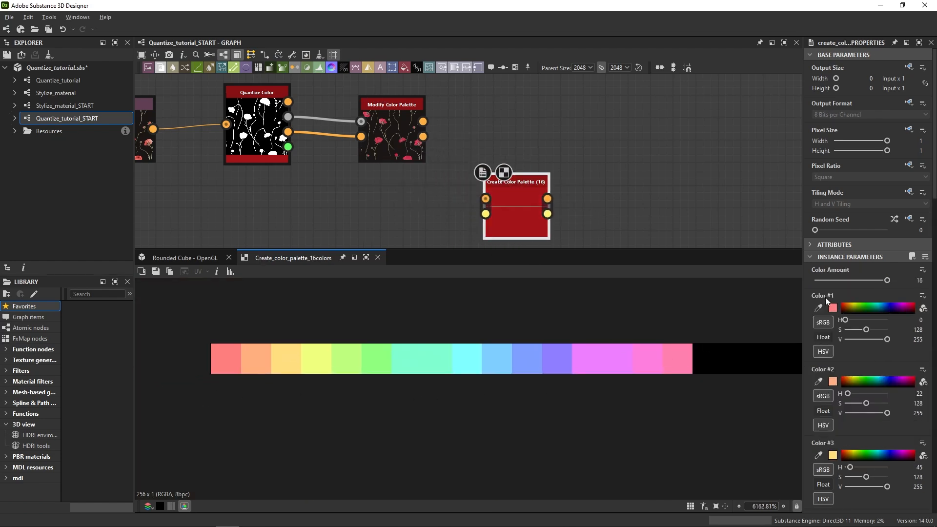
Try changing the Color Amount and picking a bright green for Color #1, and undo the color pick.
drag(841, 281, 900, 285)
click(818, 308)
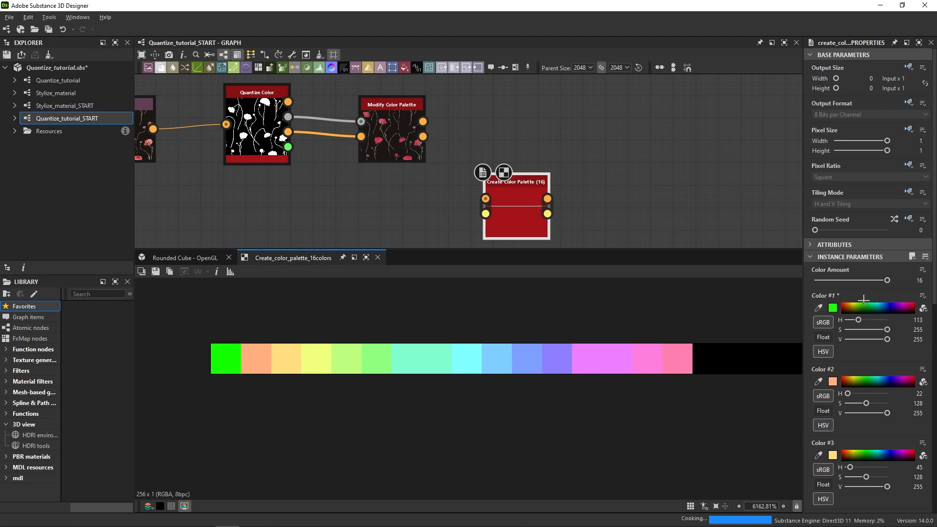
click(863, 308)
key(ctrl+z)
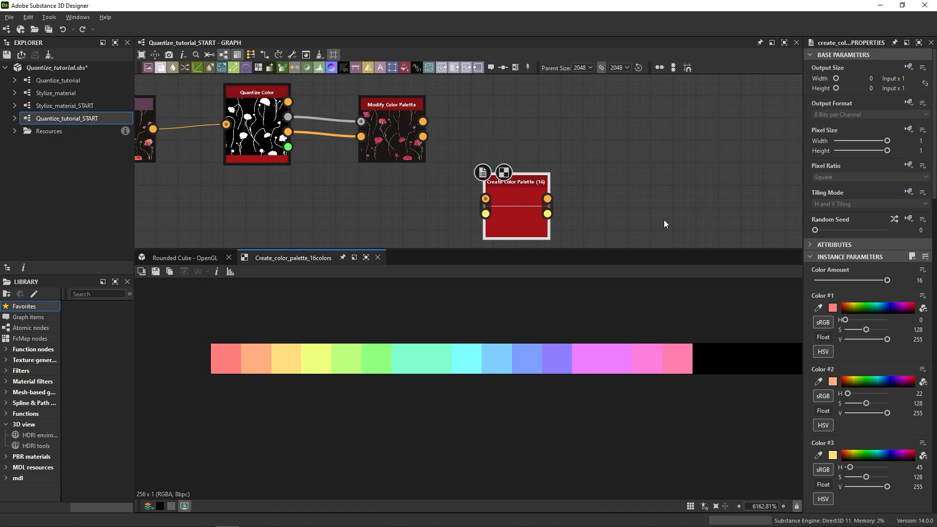
Duplicate the Create Color Palette (16) node, chain the original's palette and color amount into the copy, and view the combined swatches.
middle_drag(582, 182, 485, 146)
key(ctrl+d)
drag(422, 192, 544, 181)
drag(450, 178, 501, 178)
double_click(528, 179)
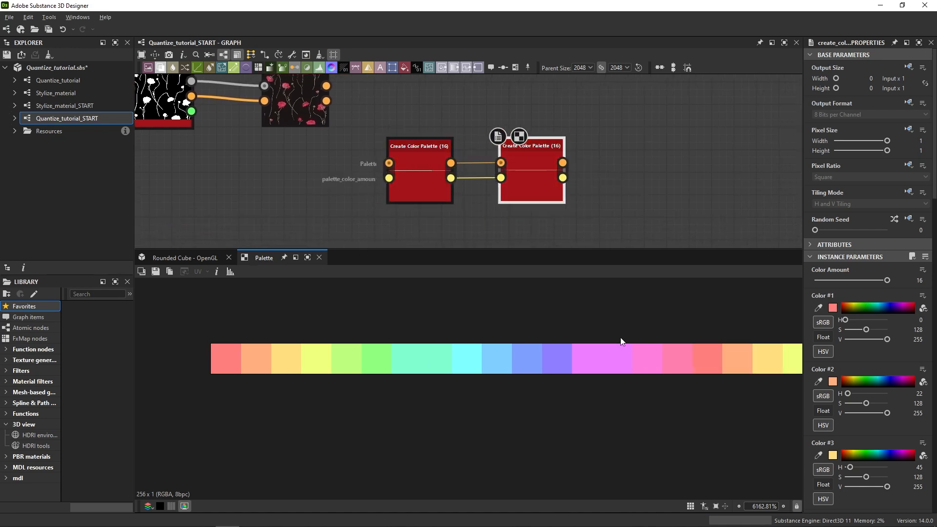
scroll(620, 341, down, 5)
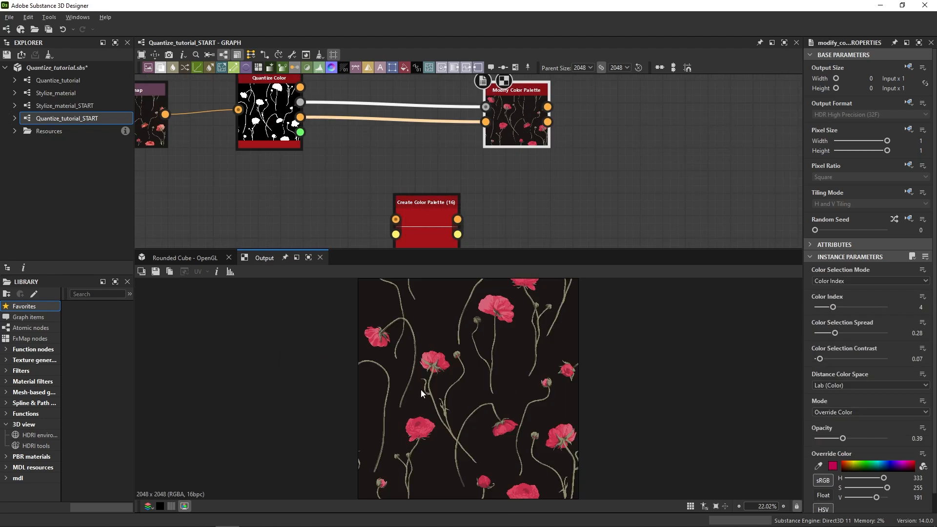
scroll(454, 366, up, 2)
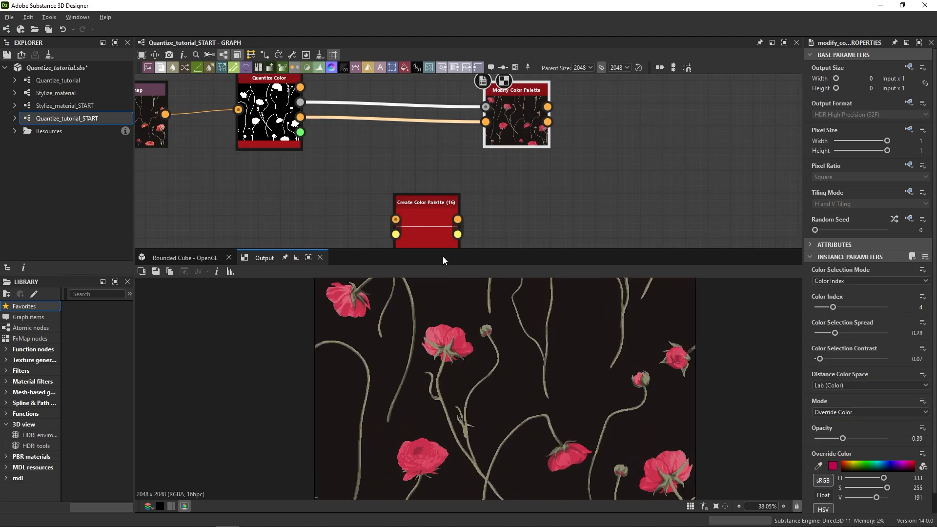
Delete the Modify Color Palette node and place the Create Color Palette (16) node just below Quantize Color.
middle_drag(421, 196, 514, 173)
scroll(525, 195, down, 1)
drag(524, 190, 439, 189)
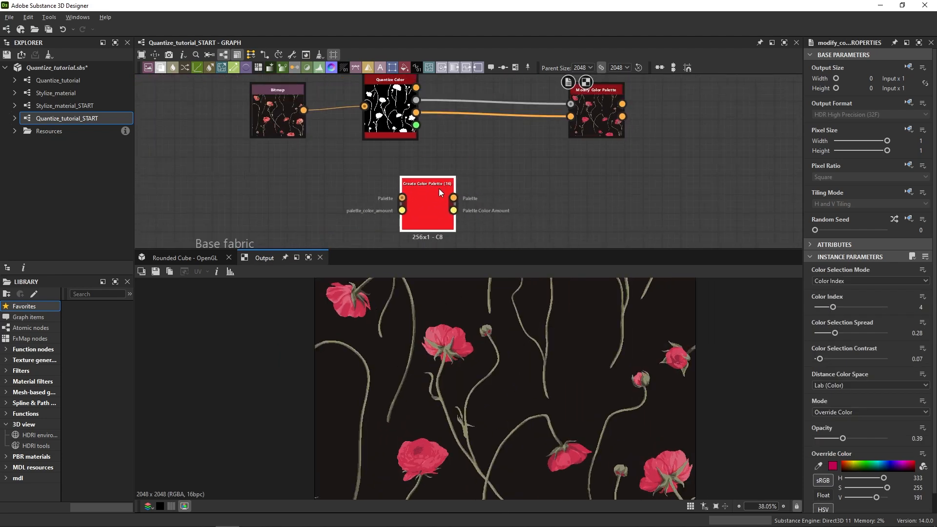
click(508, 196)
middle_drag(506, 159, 495, 191)
click(573, 131)
key(Delete)
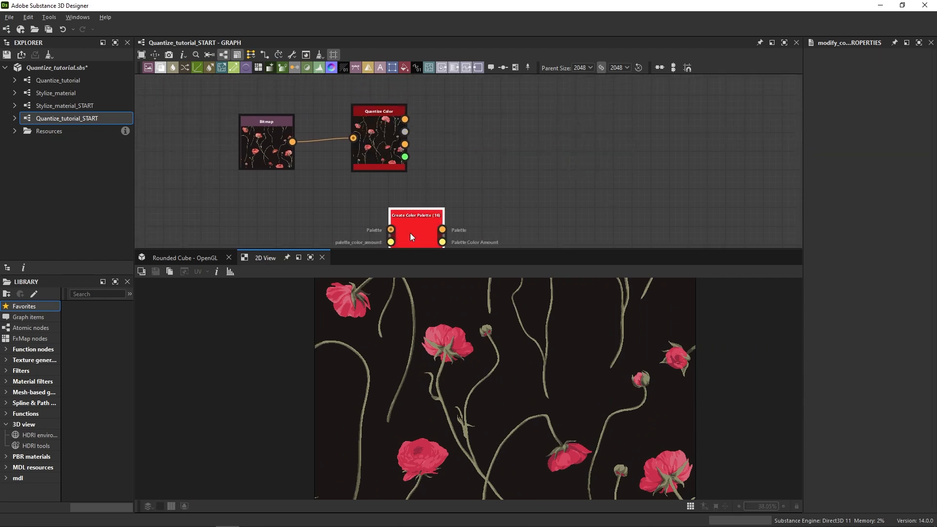
drag(410, 233, 411, 211)
Add an Apply Color Palette node to the graph beyond Quantize Color.
key(space)
text(apply)
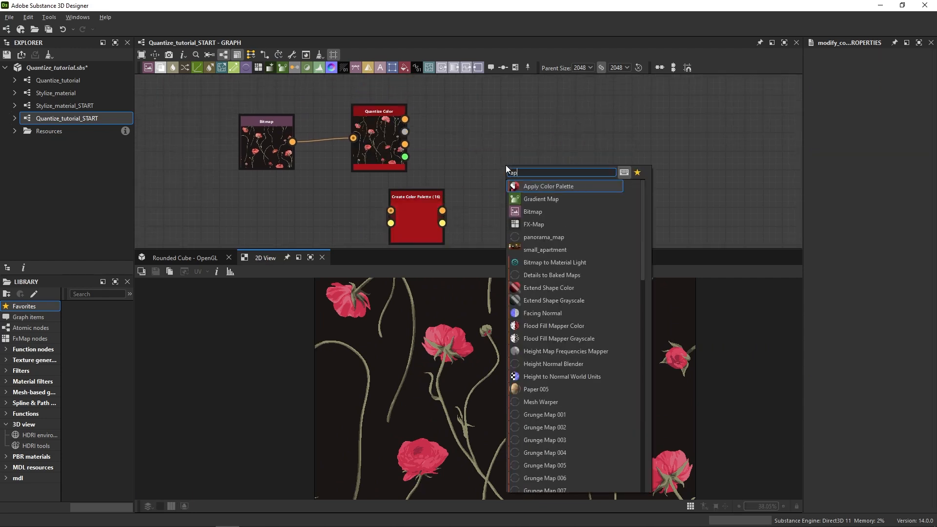
click(528, 188)
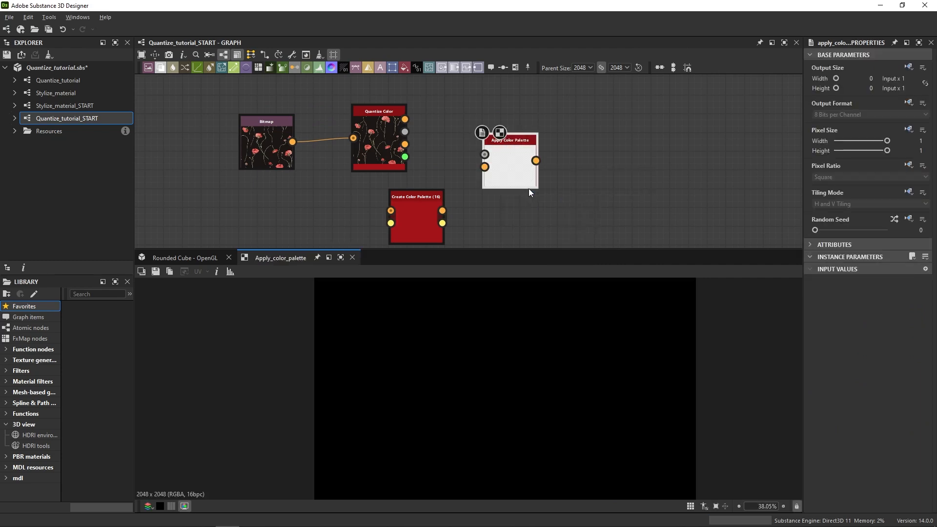
Connect Quantize Color's ID output and Create Color Palette (16)'s Palette output to the matching inputs of Apply Color Palette.
scroll(409, 139, up, 3)
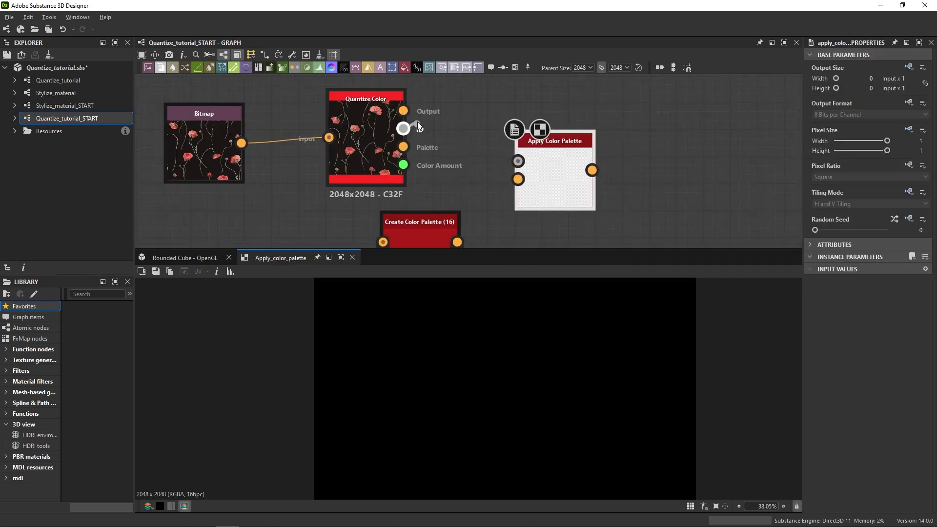
mouse_move(403, 128)
mouse_down()
mouse_move(470, 115)
mouse_move(486, 153)
mouse_move(518, 161)
mouse_up()
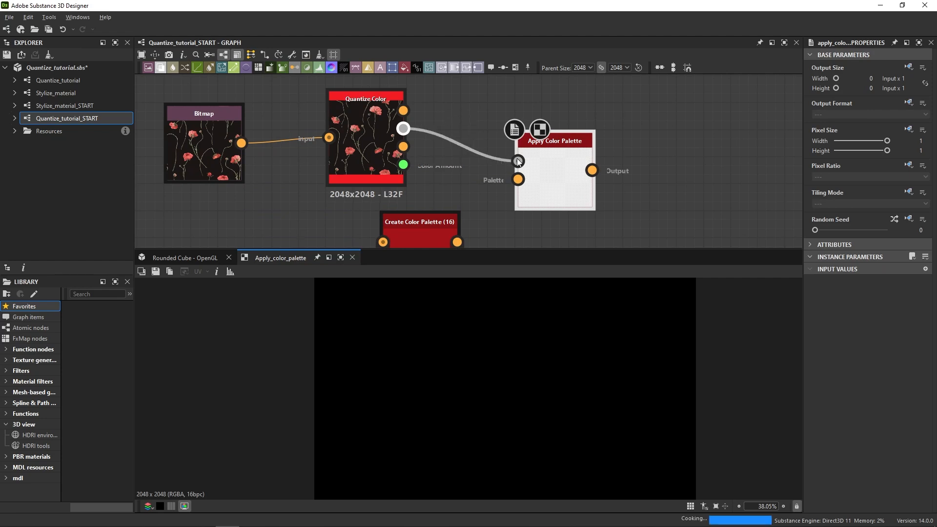
middle_drag(484, 222, 462, 197)
drag(459, 211, 616, 132)
middle_drag(617, 129, 668, 124)
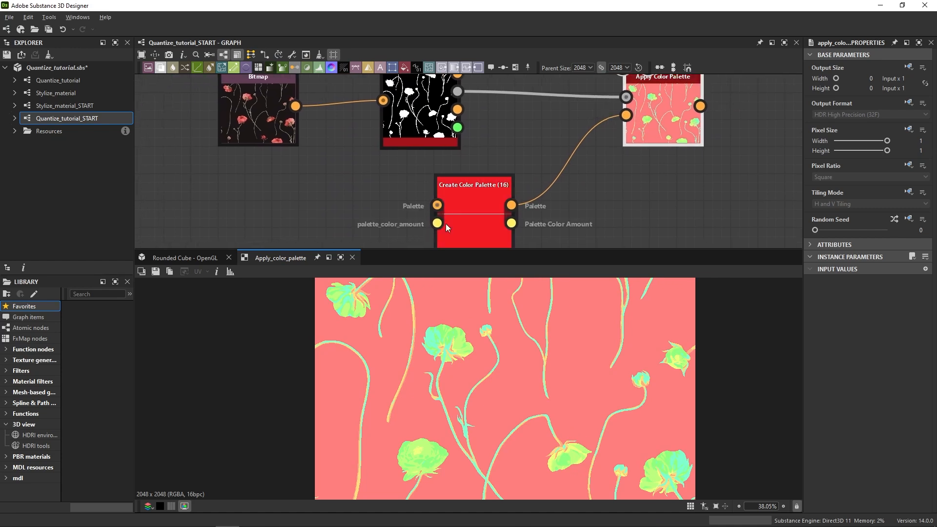
Show the Create Color Palette (16) output and set its Color Amount to 8, matching Quantize Color's Max. Color Amount.
middle_drag(475, 218, 480, 160)
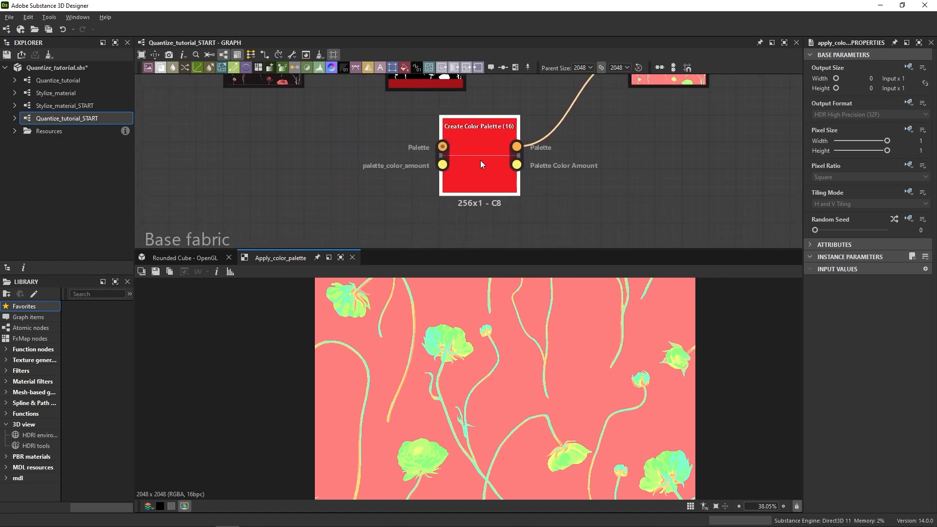
drag(480, 160, 466, 196)
double_click(467, 195)
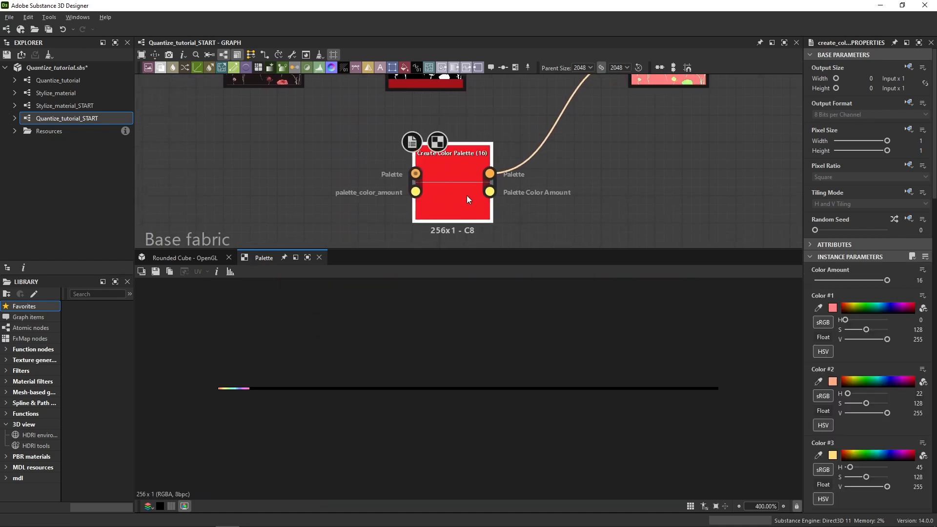
middle_drag(434, 128, 497, 237)
click(477, 148)
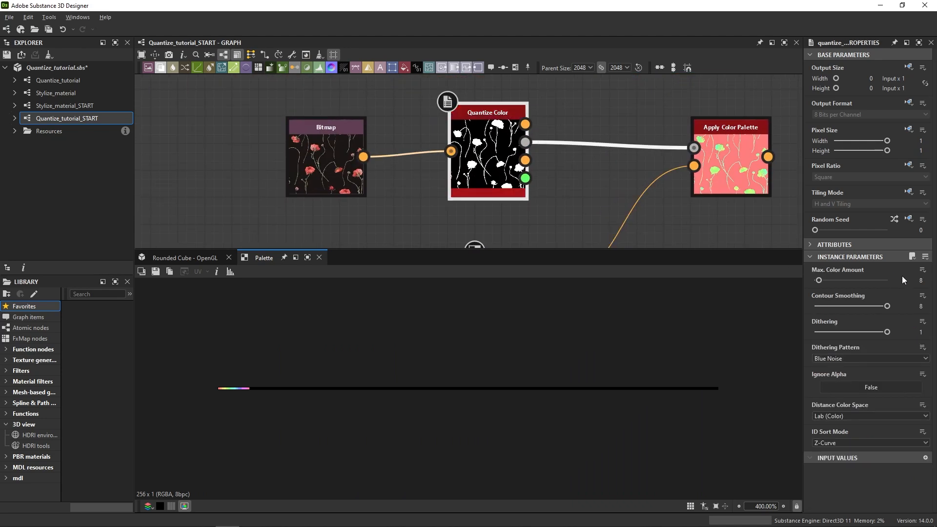
middle_drag(566, 244, 539, 159)
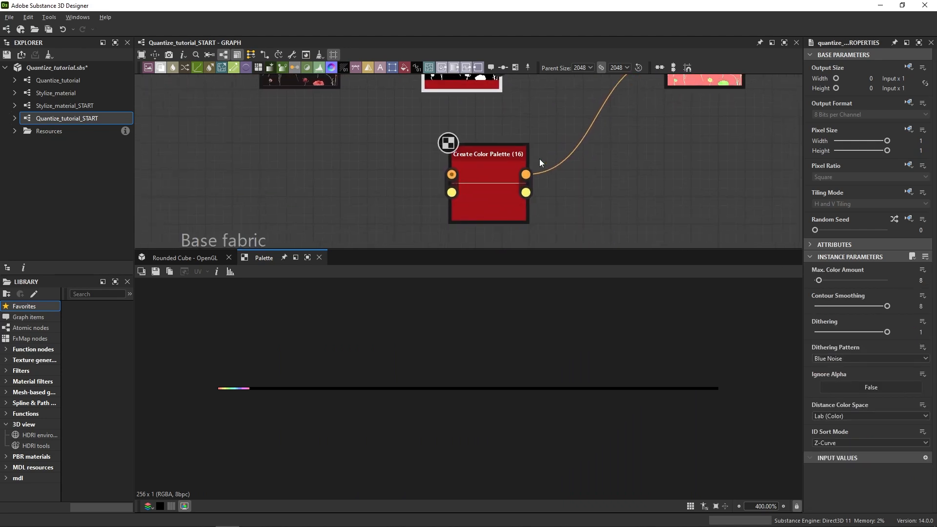
click(467, 178)
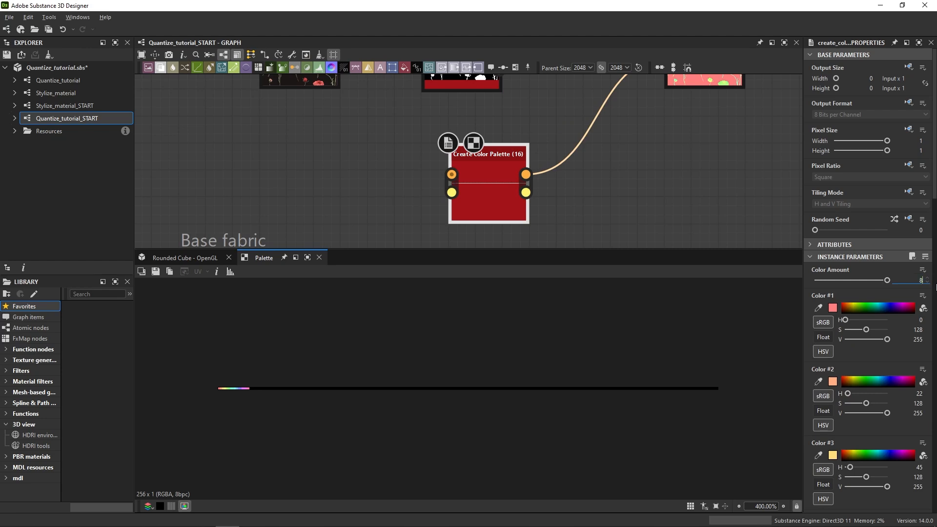
key(Return)
scroll(230, 393, up, 10)
middle_drag(218, 390, 566, 393)
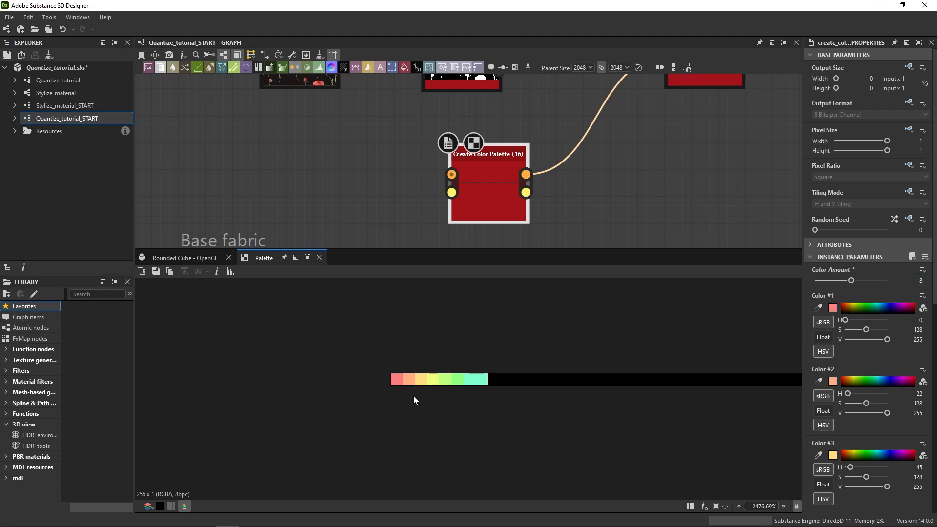
scroll(416, 390, up, 6)
mouse_move(425, 374)
middle_down()
mouse_move(436, 407)
mouse_move(440, 382)
middle_up()
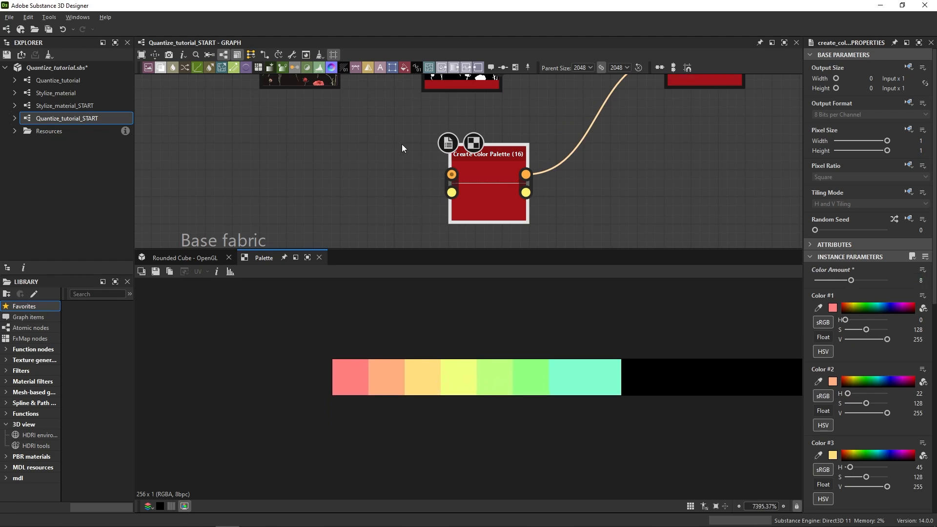
Pin Quantize Color's palette in its own 2D view and show the Create Color Palette (16) swatches beside it.
middle_drag(402, 144, 417, 217)
click(513, 125)
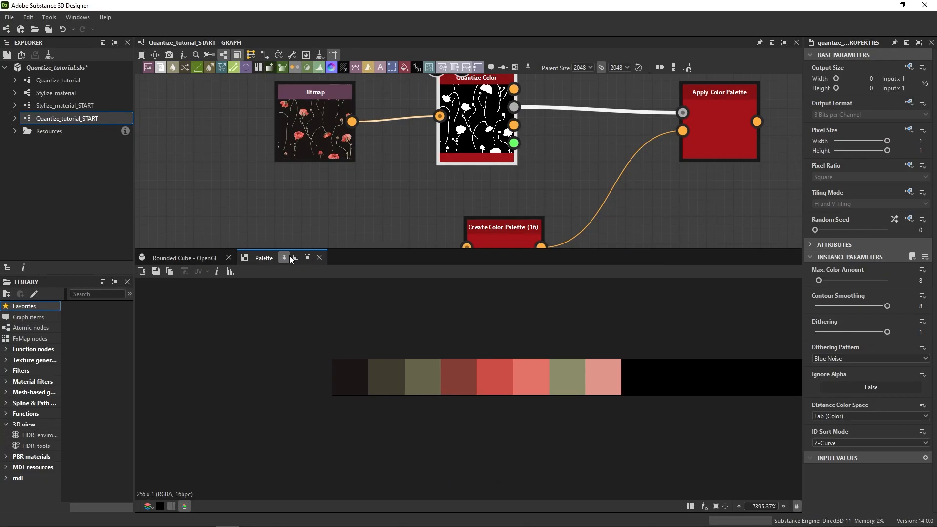
click(280, 249)
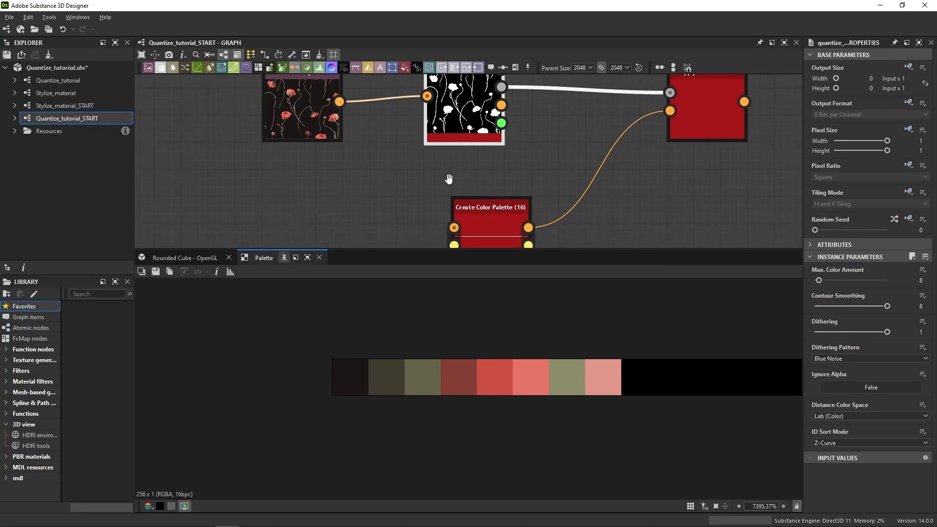
click(505, 213)
drag(253, 260, 162, 366)
drag(247, 379, 486, 393)
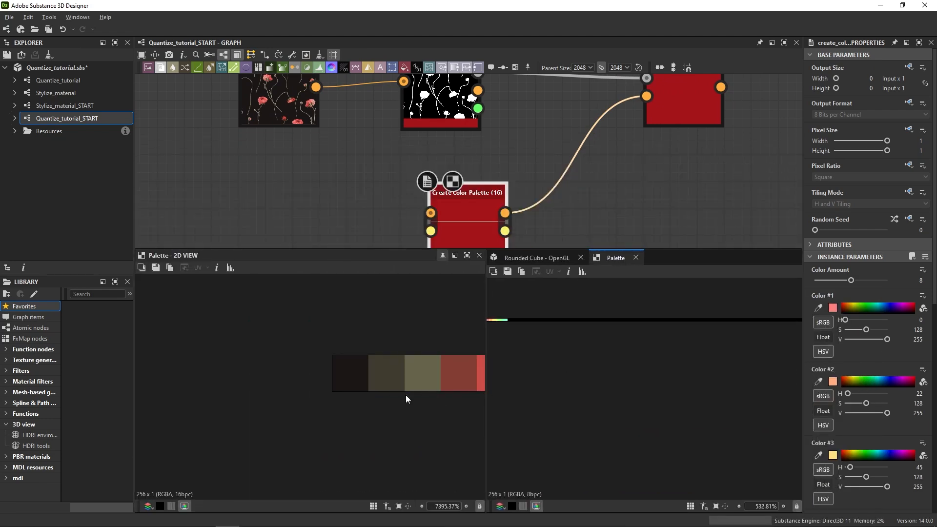
middle_drag(394, 395, 219, 384)
scroll(559, 359, up, 10)
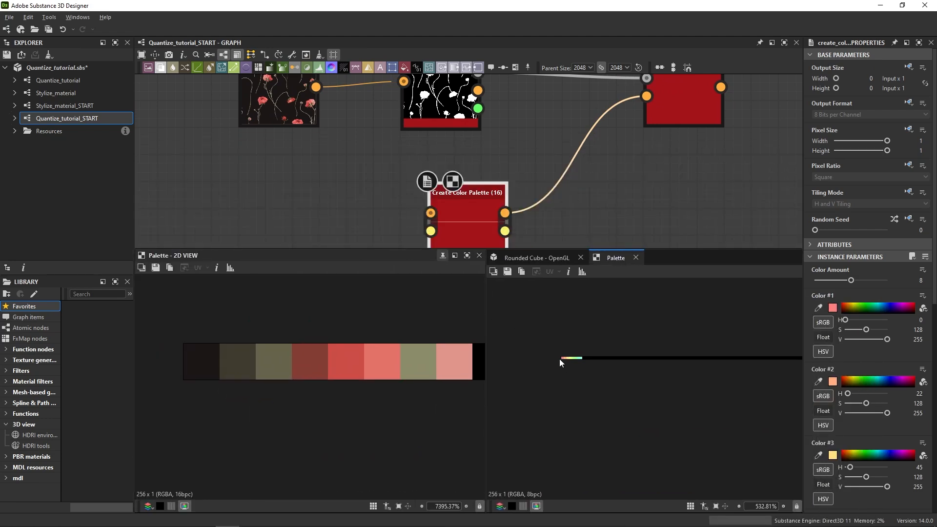
middle_drag(614, 379, 703, 409)
scroll(704, 409, up, 1)
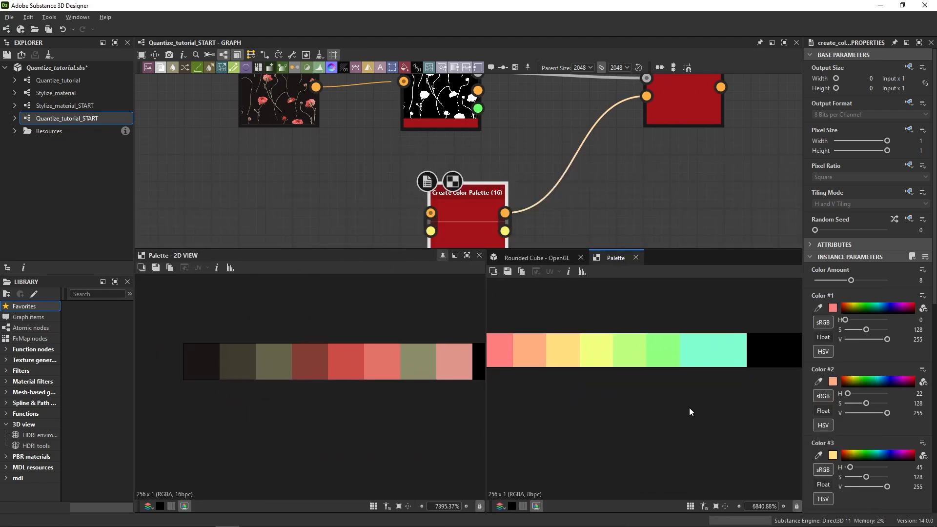
Sample Color #1 and Color #2 from the first two Quantize Color swatches, and shift Color #2 to teal (H 177, S 97, V 76).
click(818, 307)
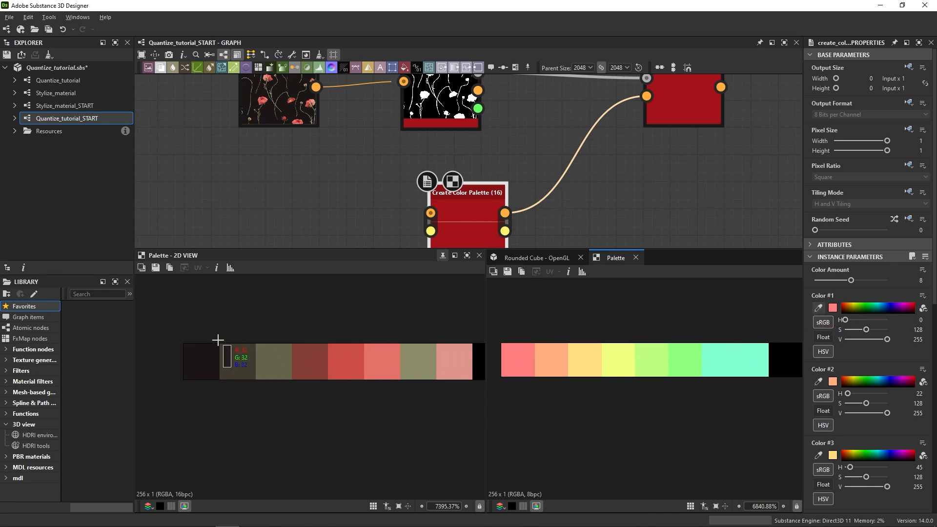
click(207, 364)
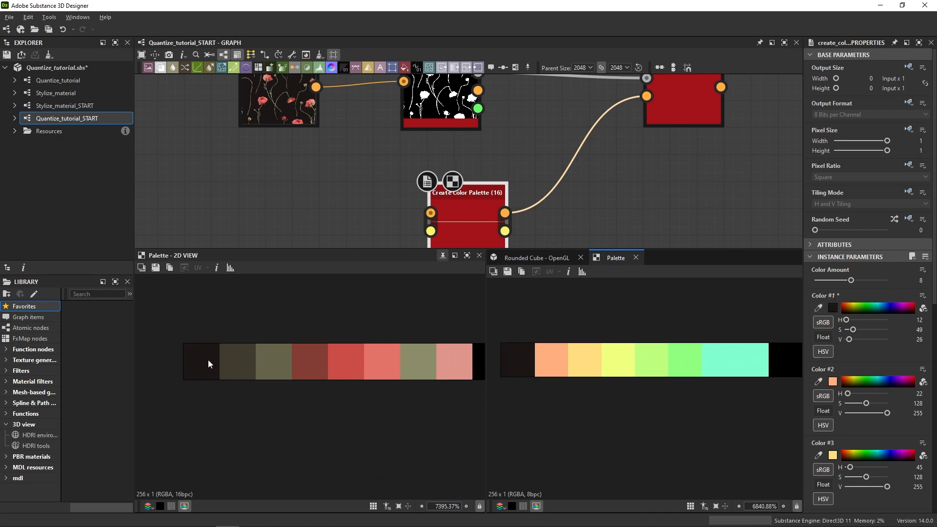
click(818, 381)
click(254, 383)
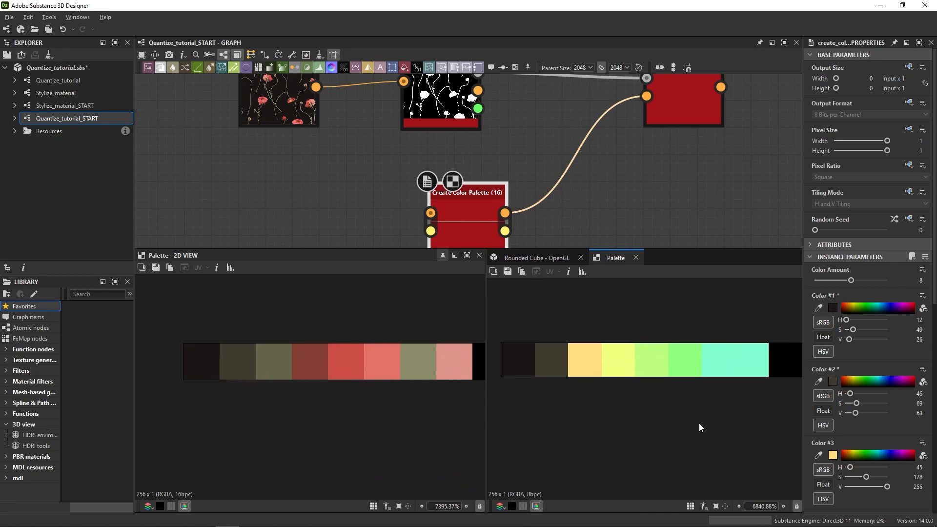
drag(867, 394, 865, 393)
drag(856, 403, 861, 403)
drag(855, 413, 857, 413)
Sample the third and fourth swatches, with Color #3 at H 157, S 65, V 102 and Color #4 at H 309, S 154, V 131.
click(818, 455)
click(273, 362)
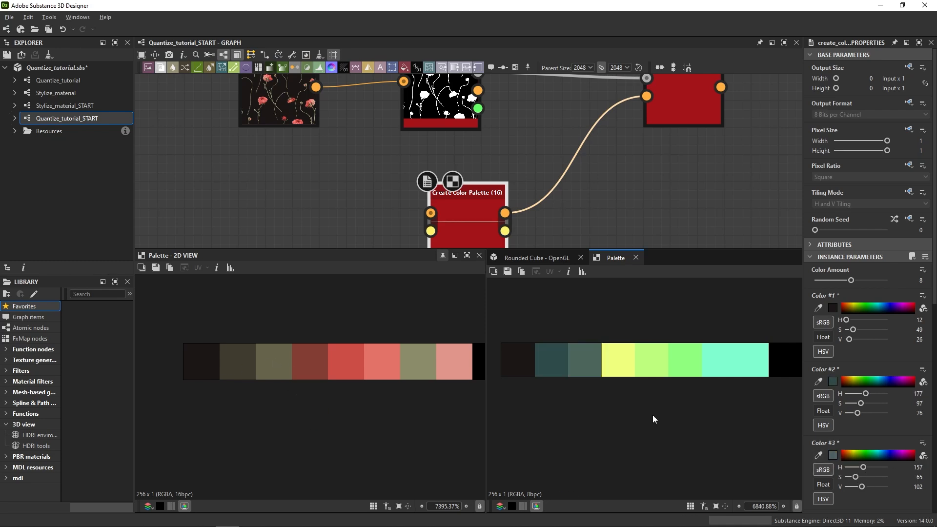
scroll(830, 400, down, 4)
click(818, 391)
click(314, 367)
Sample the fifth and sixth swatches and shift Color #5 to H 305, S 91, V 204 and Color #6 to H 289, S 100, V 255.
click(818, 467)
click(346, 364)
scroll(834, 415, down, 4)
mouse_move(846, 361)
mouse_down()
mouse_move(881, 361)
mouse_move(859, 371)
mouse_up()
click(818, 423)
click(382, 363)
mouse_move(846, 435)
mouse_down()
mouse_move(879, 434)
mouse_move(862, 444)
mouse_up()
Set Color #7 to muted green (H 132, S 64, V 140) and Color #8 to pale pink (H 309, S 44, V 255).
scroll(825, 468, down, 2)
mouse_move(882, 455)
mouse_down()
mouse_move(860, 449)
mouse_move(881, 459)
mouse_up()
click(818, 438)
click(418, 363)
scroll(849, 449, down, 2)
click(818, 447)
drag(861, 468, 852, 468)
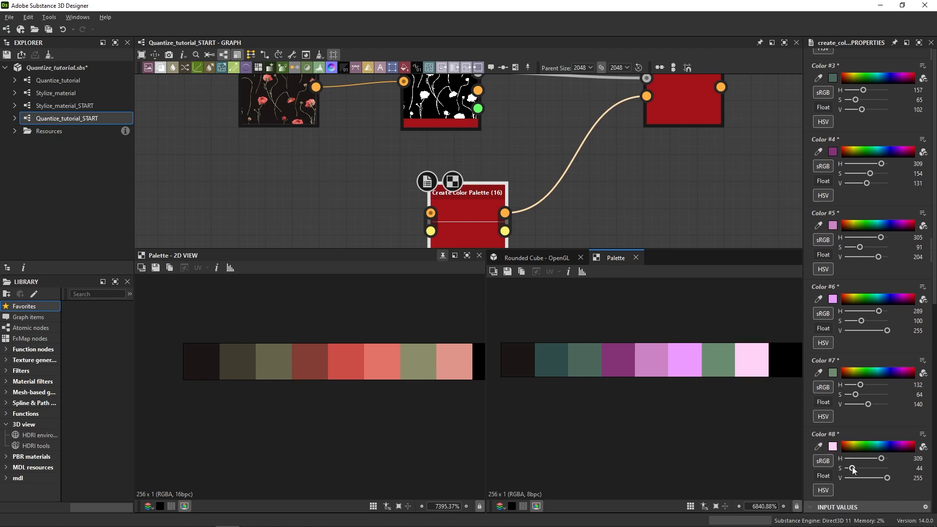
Show the recolored Apply Color Palette output up close and close the pinned Quantize Color palette view.
middle_drag(745, 241, 663, 308)
double_click(601, 161)
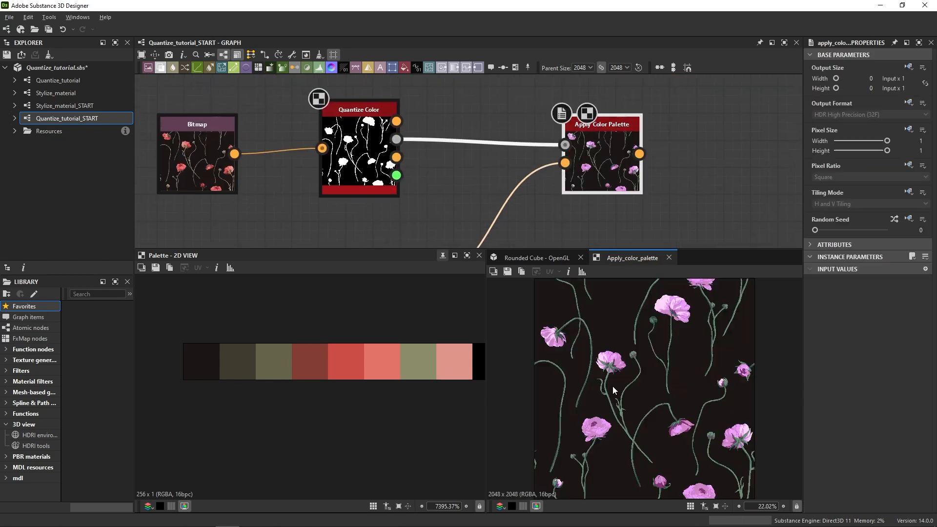
middle_drag(617, 271, 613, 306)
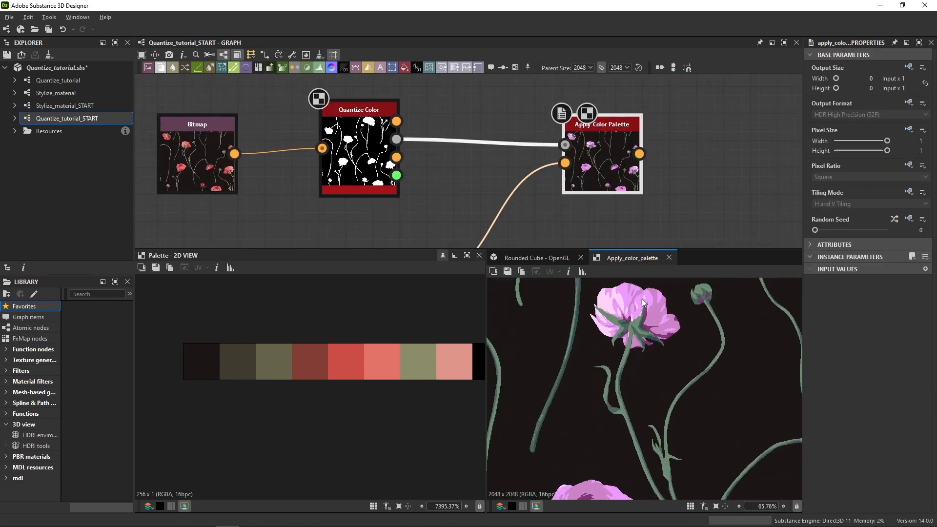
click(480, 256)
middle_drag(362, 370, 558, 389)
scroll(525, 197, down, 1)
Examine the custom color settings of the Create Color Palette (16) node.
middle_drag(524, 198, 592, 118)
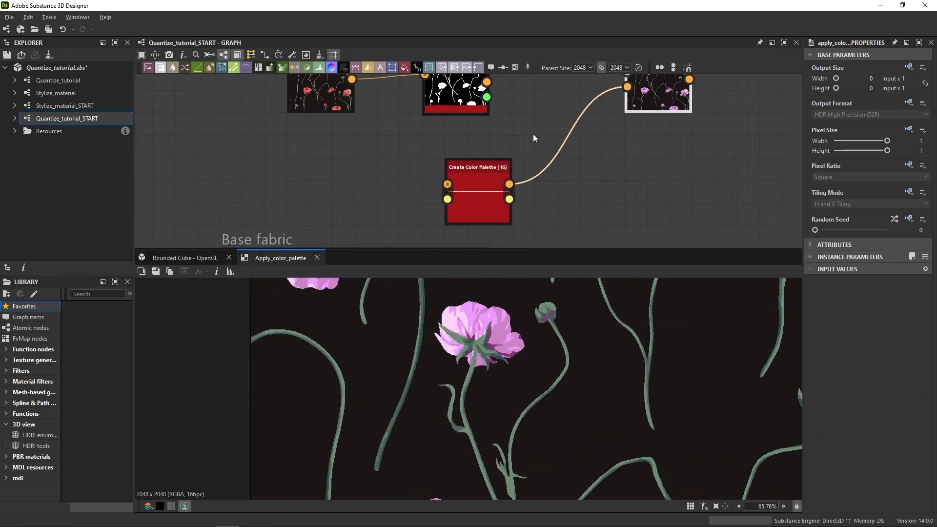
click(491, 218)
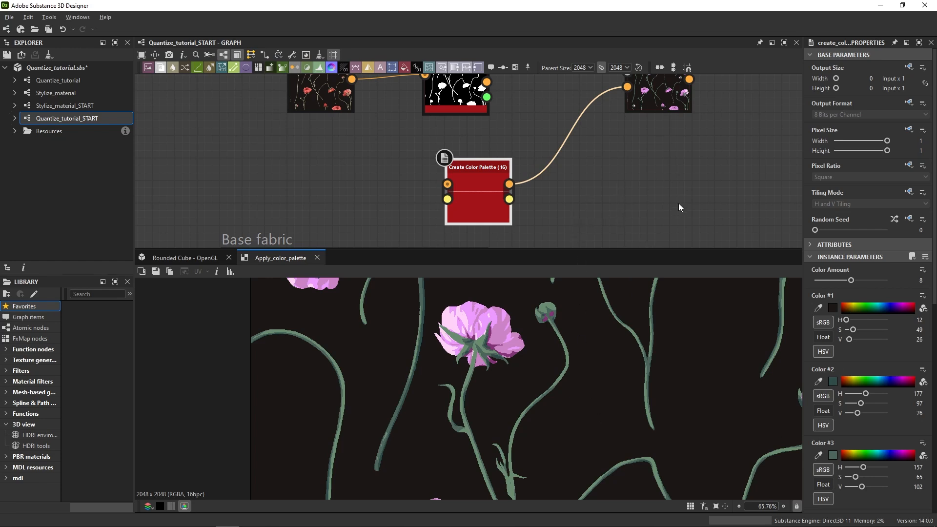
middle_drag(678, 203, 686, 265)
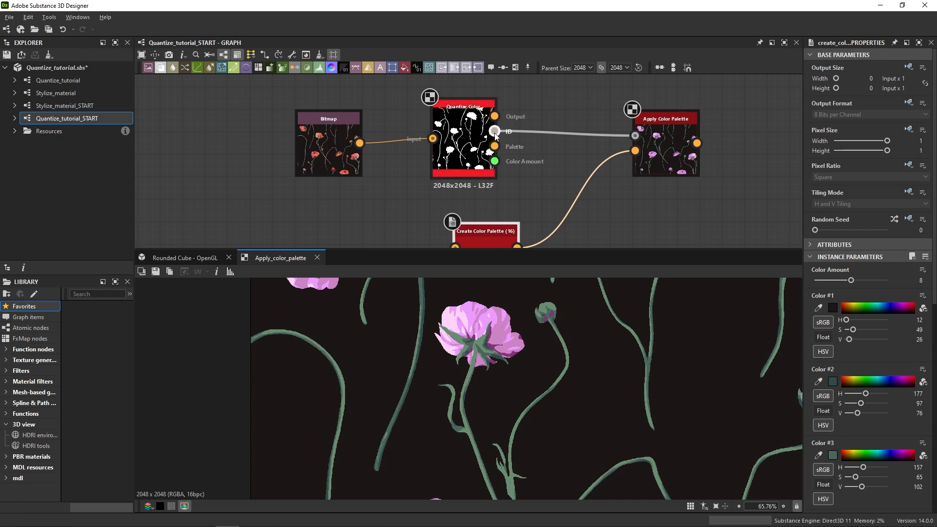
Add an ID To Mask Grayscale node above Quantize Color and connect Quantize Color's ID output to its input.
drag(497, 129, 546, 157)
text(id)
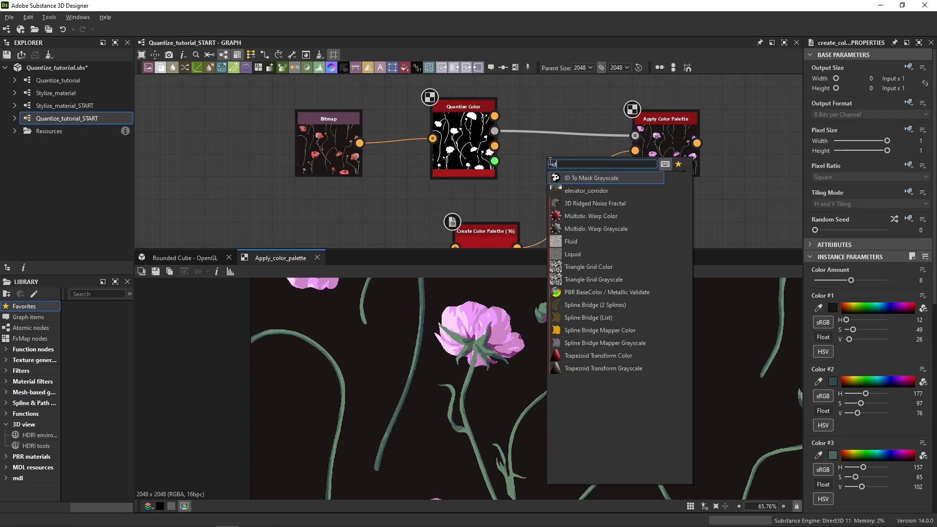
click(593, 178)
scroll(561, 176, down, 3)
scroll(563, 117, up, 4)
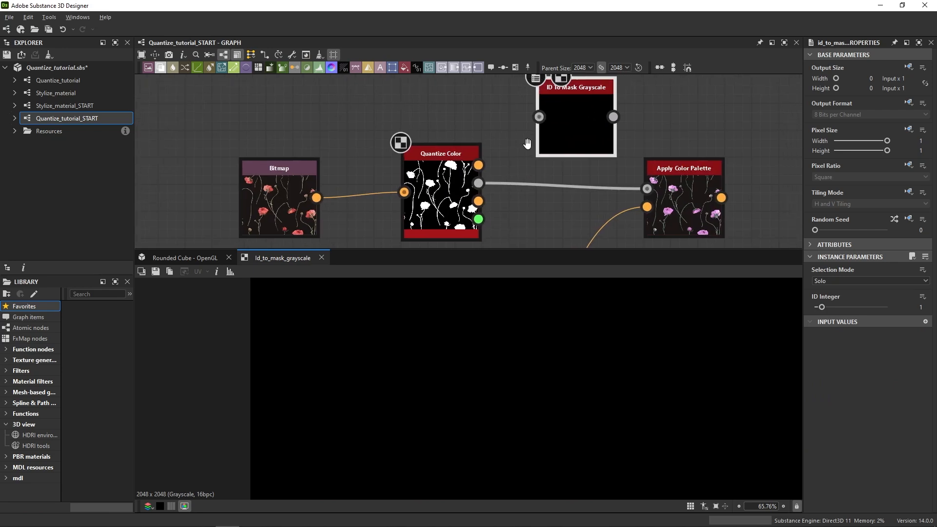
middle_drag(529, 142, 510, 170)
drag(461, 209, 522, 144)
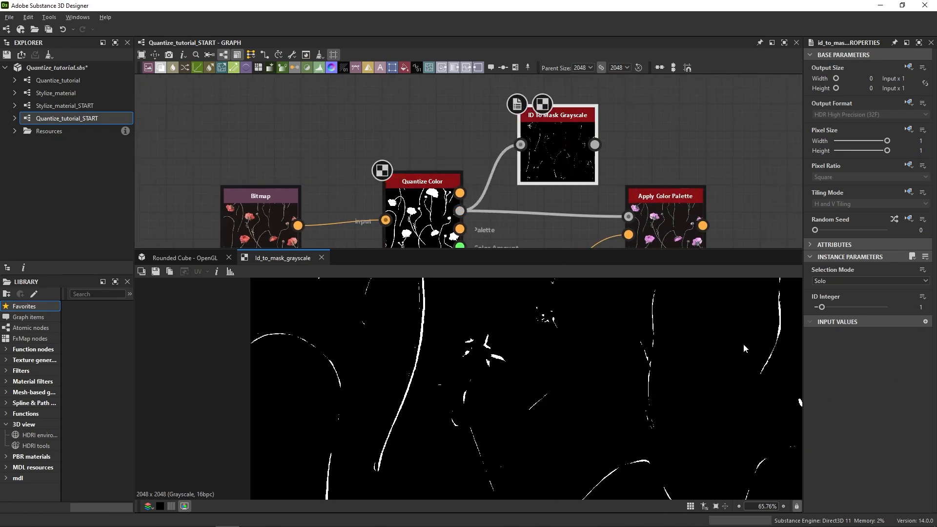
Change the ID Integer of the ID To Mask Grayscale node to isolate another color region.
drag(820, 307, 824, 307)
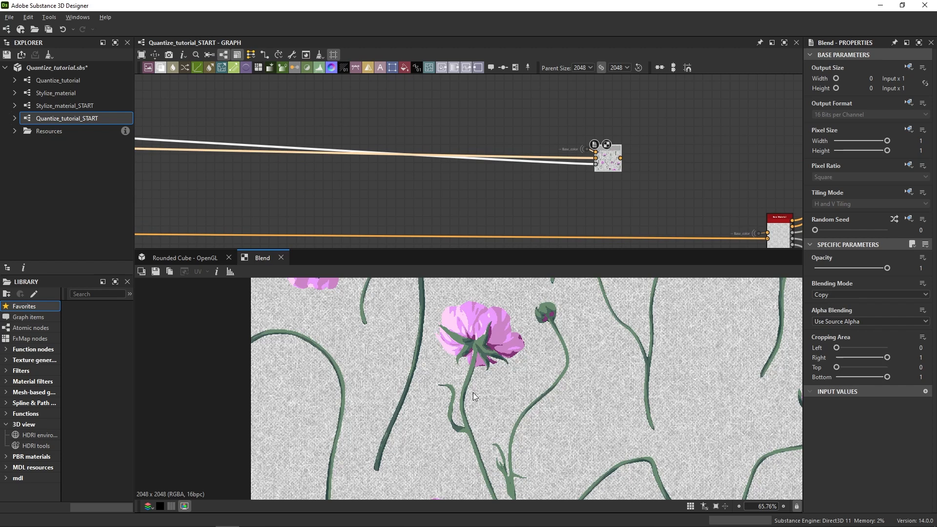
Trace the graph from the Blend node back to Apply Color Palette and examine its recolored flowers up close.
middle_drag(381, 183, 726, 268)
middle_drag(406, 204, 682, 211)
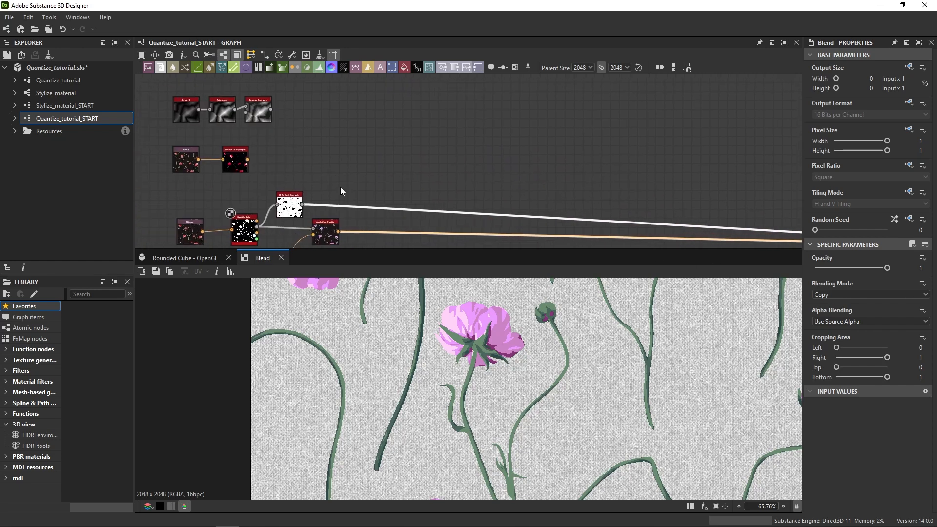
mouse_move(341, 192)
middle_down()
mouse_move(500, 218)
mouse_move(497, 158)
middle_up()
double_click(498, 189)
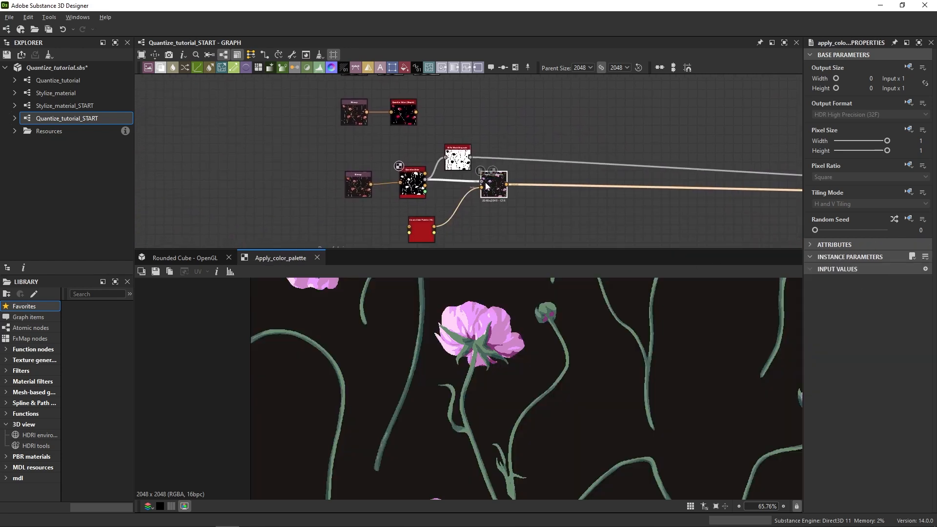
scroll(386, 197, up, 3)
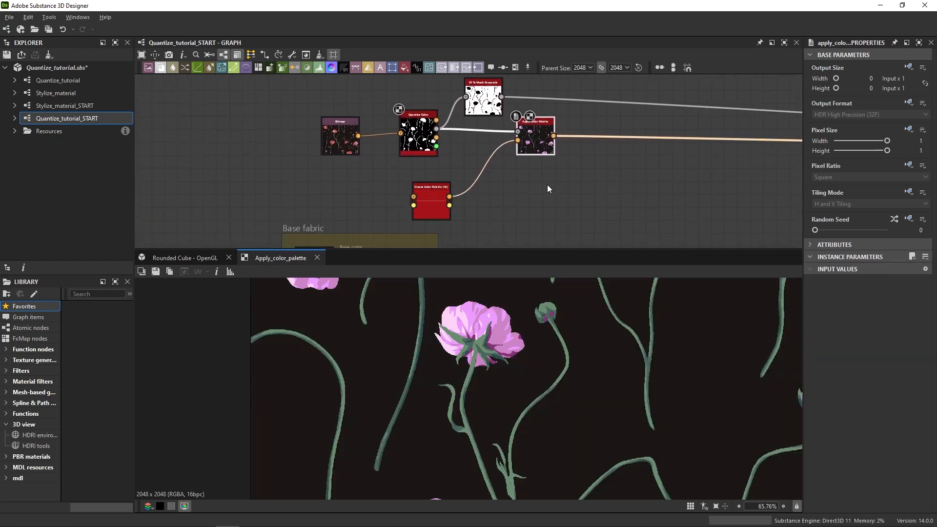
scroll(474, 325, up, 1)
middle_drag(478, 410, 664, 523)
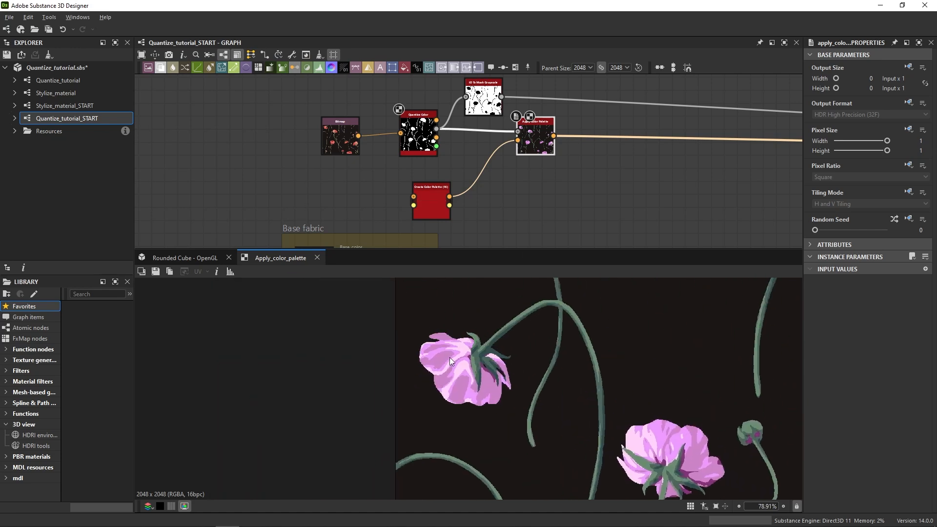
middle_drag(637, 416, 430, 350)
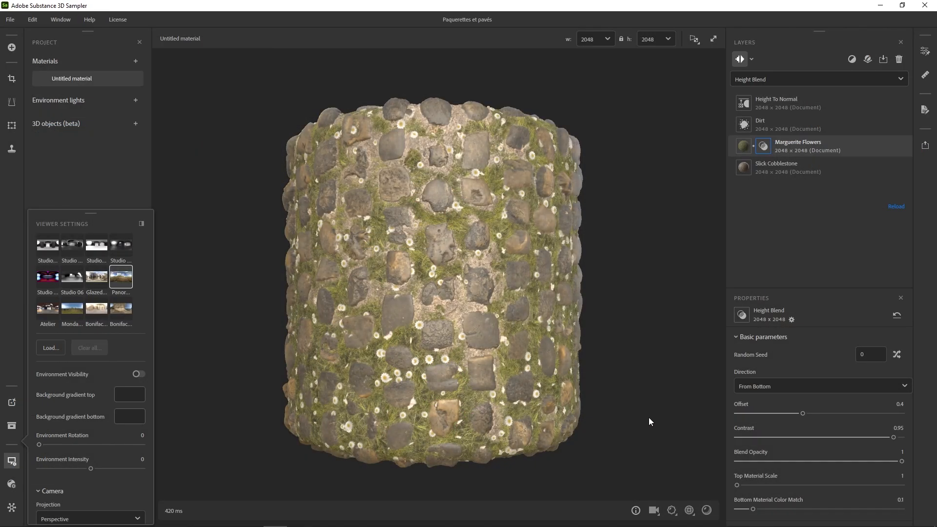
Switch to Substance 3D Sampler and examine the Height Blend of Marguerite Flowers over Slick Cobblestone.
drag(458, 381, 493, 382)
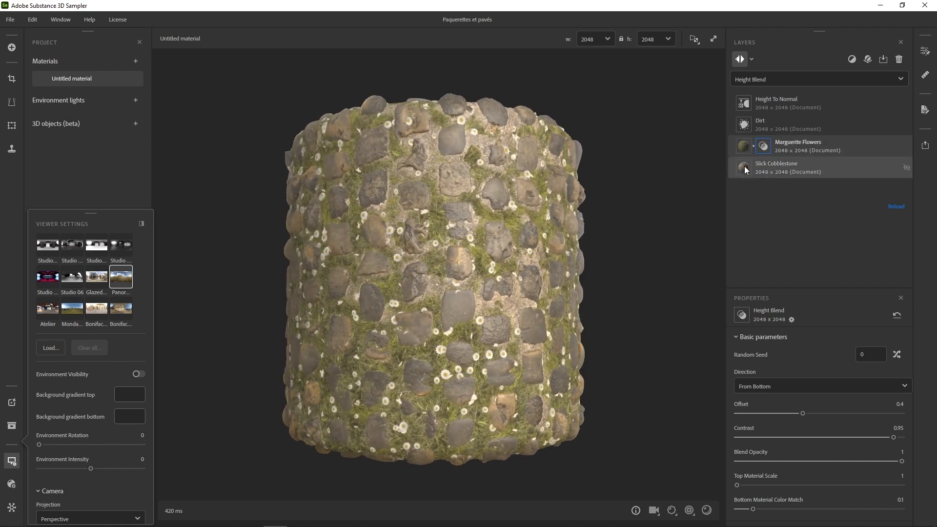
mouse_move(894, 438)
mouse_down()
mouse_move(848, 439)
mouse_move(897, 444)
mouse_up()
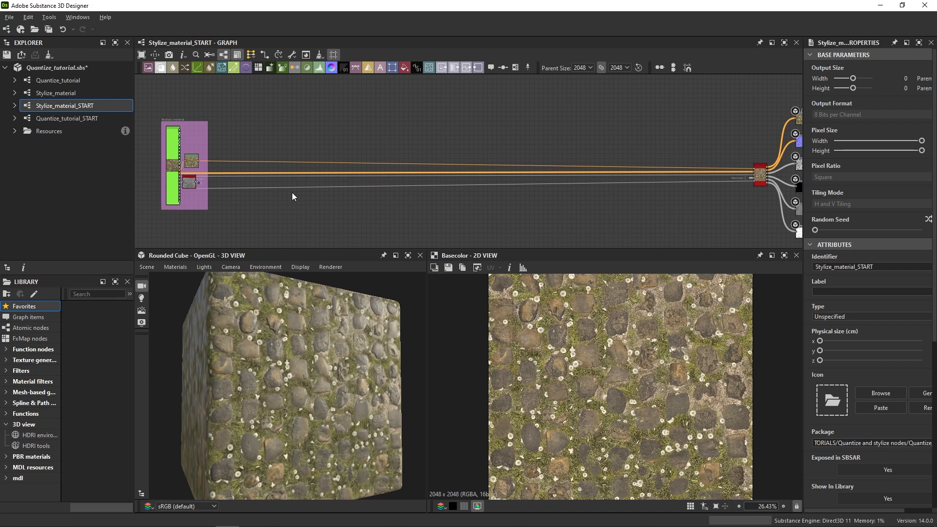
Add a Quantize Color node beside the cobblestone material in Stylize_material_START and connect the Levels output to its input.
mouse_move(334, 370)
mouse_down()
mouse_move(311, 365)
mouse_move(338, 368)
mouse_up()
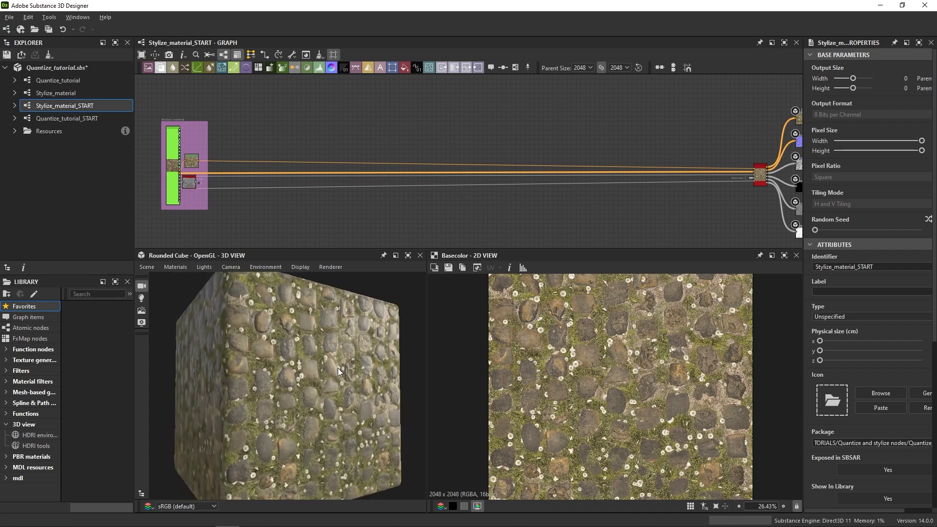
scroll(215, 124, up, 5)
scroll(385, 141, up, 1)
middle_drag(392, 161, 366, 144)
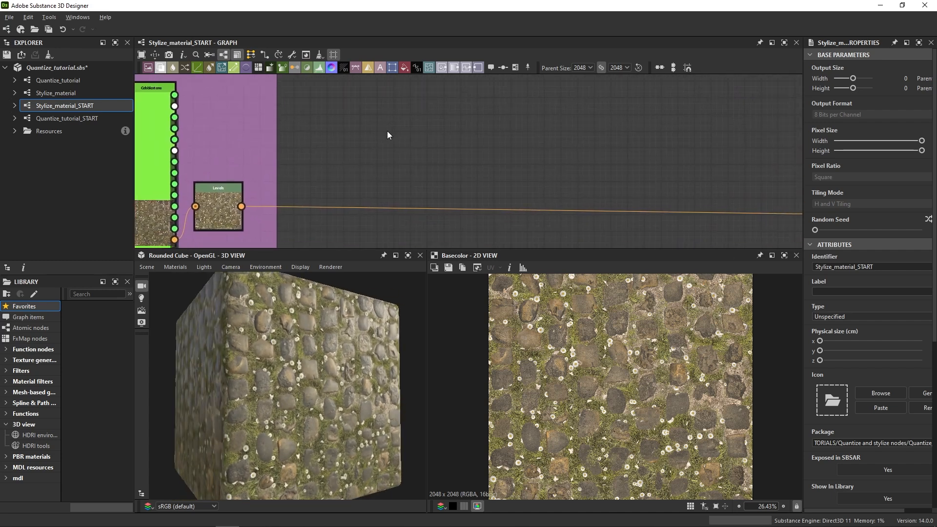
key(space)
text(quan)
click(430, 178)
drag(241, 206, 362, 128)
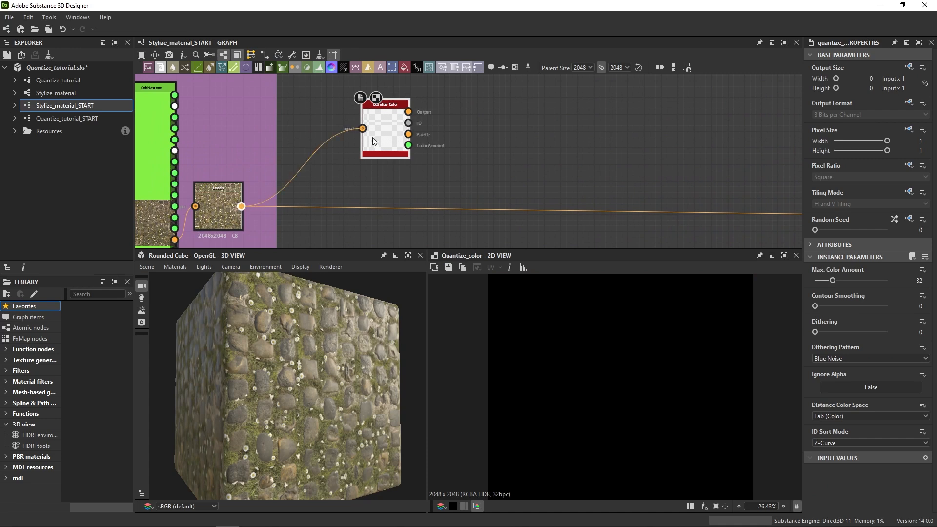
Set the Contour Smoothing of the cobblestone's Quantize Color node to 8.
scroll(509, 388, up, 5)
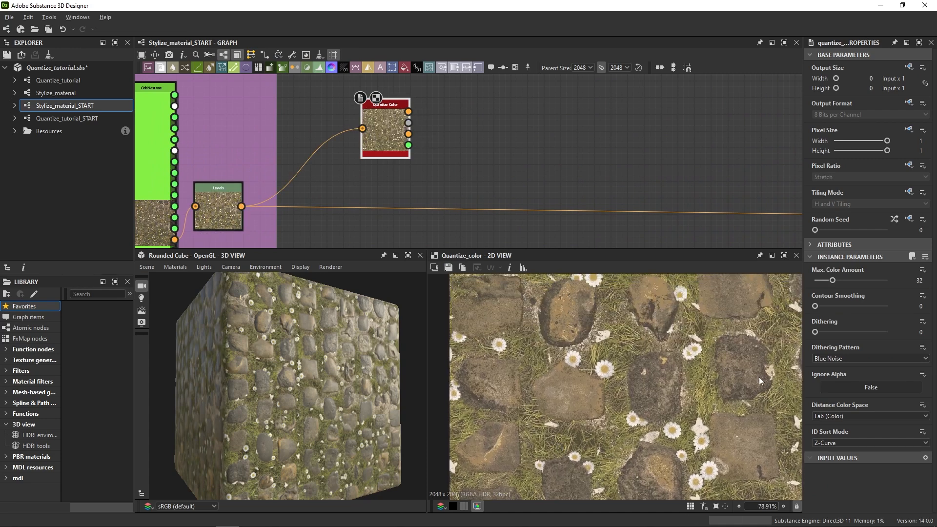
drag(819, 304, 935, 313)
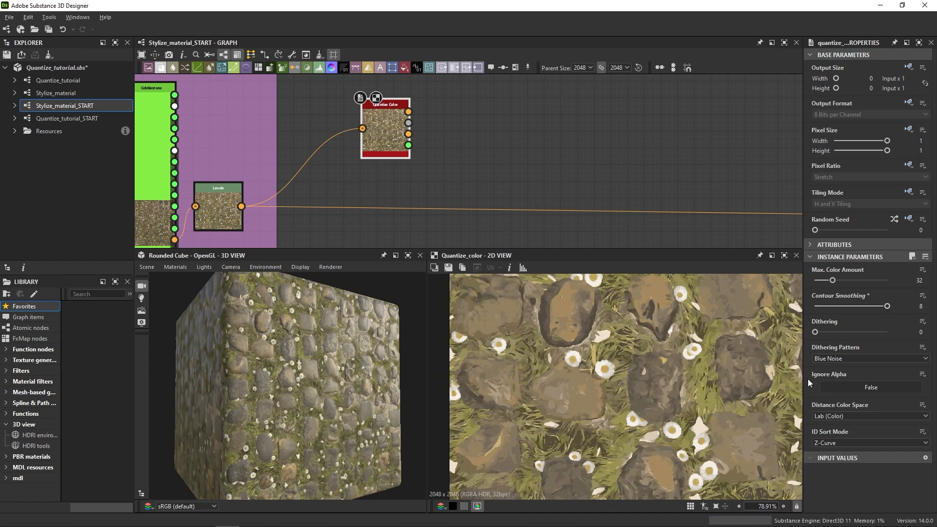
scroll(616, 442, up, 2)
middle_drag(562, 396, 578, 372)
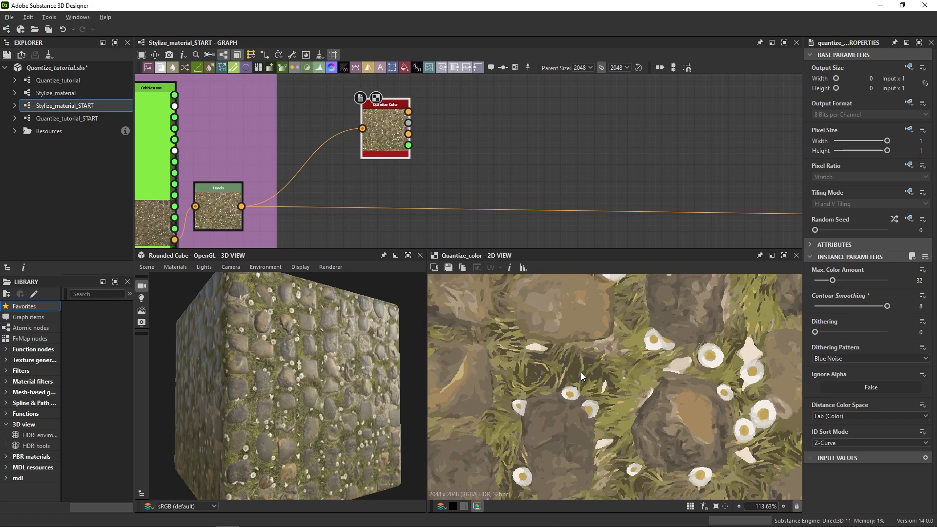
scroll(591, 371, down, 4)
middle_drag(666, 367, 646, 358)
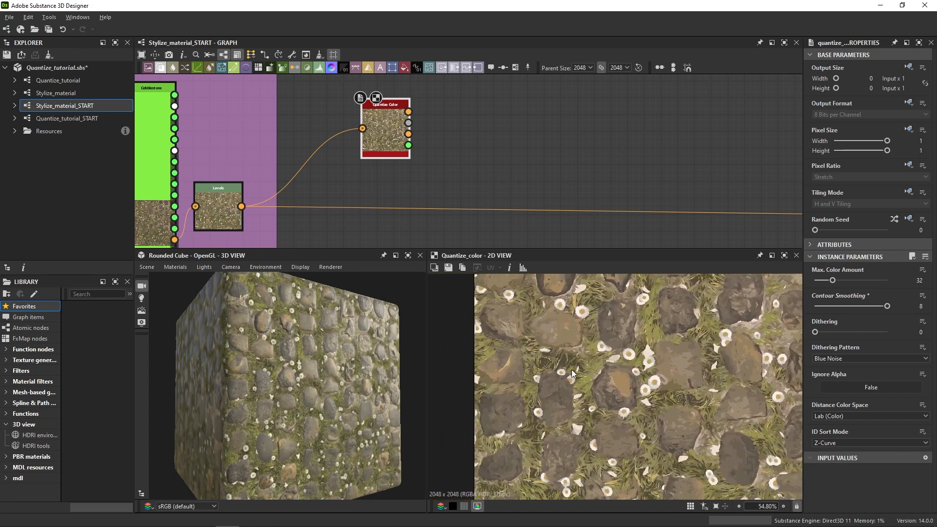
Add a Modify Color Palette node after Quantize Color and connect the ID and Palette outputs to its matching inputs.
click(469, 110)
key(space)
text(mod)
click(509, 138)
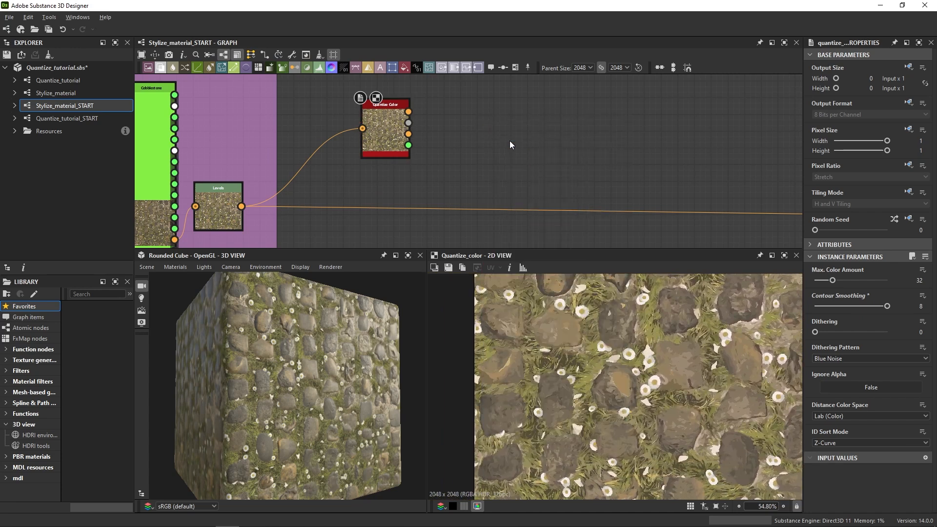
scroll(475, 114, up, 1)
scroll(428, 127, up, 3)
drag(372, 123, 484, 111)
drag(372, 146, 484, 134)
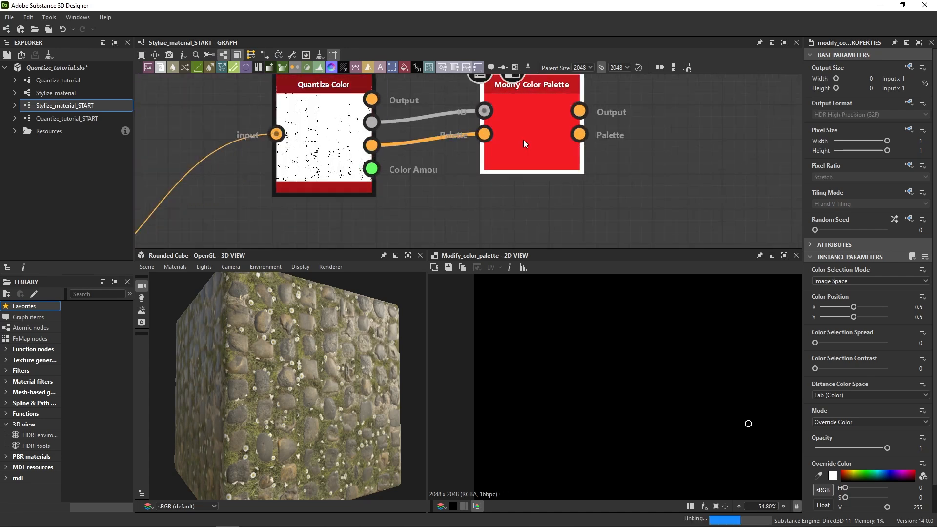
Place Modify Color Palette's color selection point on the grass at X 0.3969, Y 0.4624.
click(532, 146)
middle_drag(699, 423, 740, 431)
scroll(663, 403, up, 3)
drag(760, 425, 663, 390)
scroll(654, 418, down, 1)
middle_drag(655, 418, 742, 386)
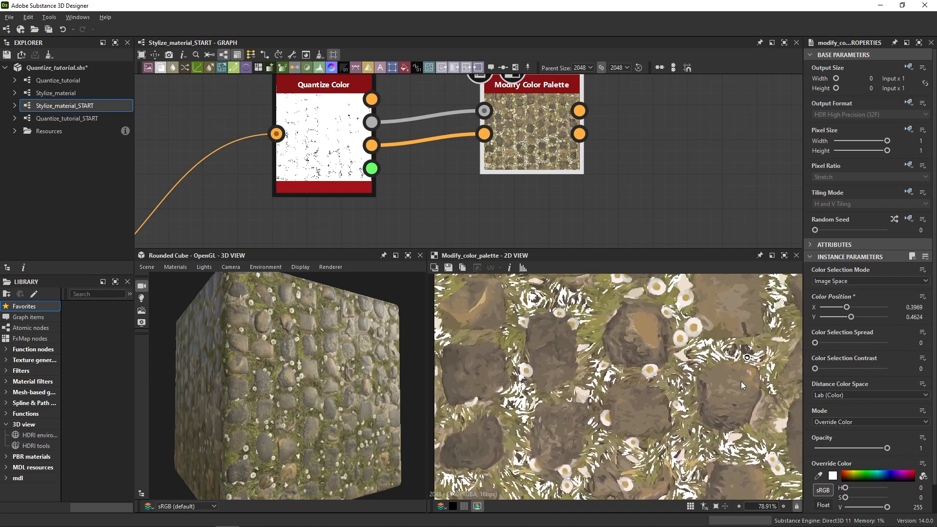
Set the override color to teal green (H 161, S 138, V 166) and the opacity to 0.74.
click(833, 476)
drag(718, 418, 707, 252)
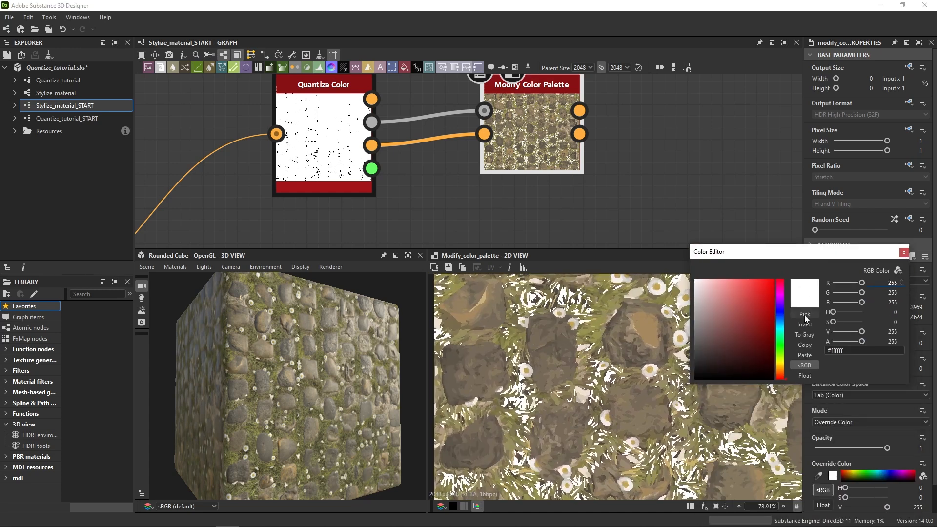
click(780, 330)
drag(780, 336, 780, 334)
drag(738, 303, 738, 314)
click(902, 254)
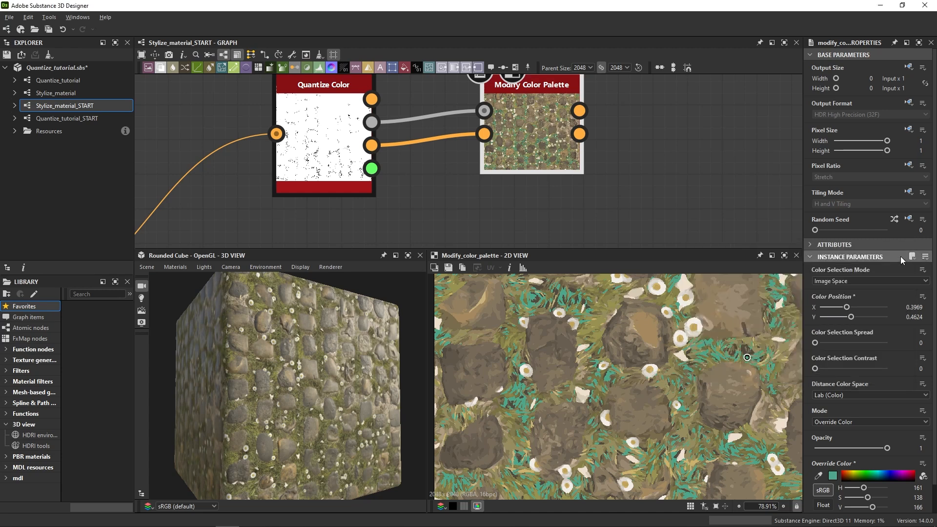
drag(864, 448, 869, 449)
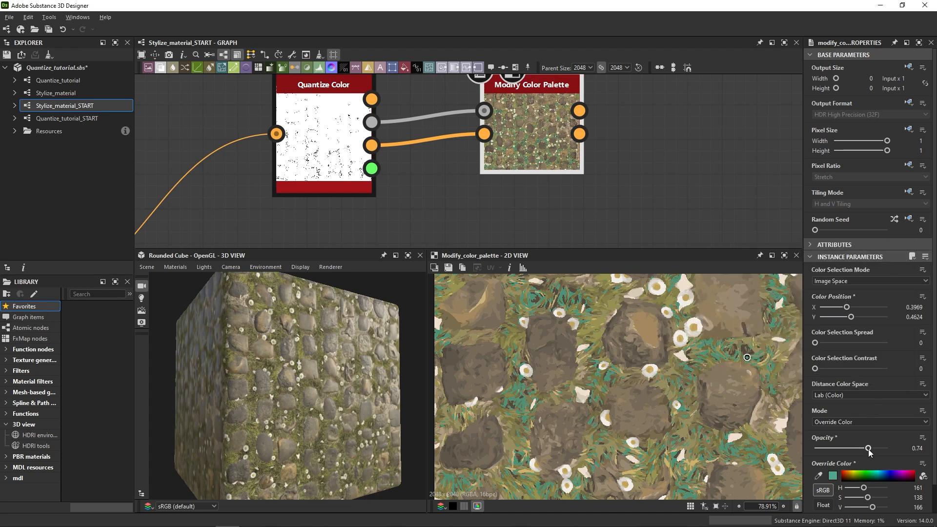
scroll(675, 414, down, 5)
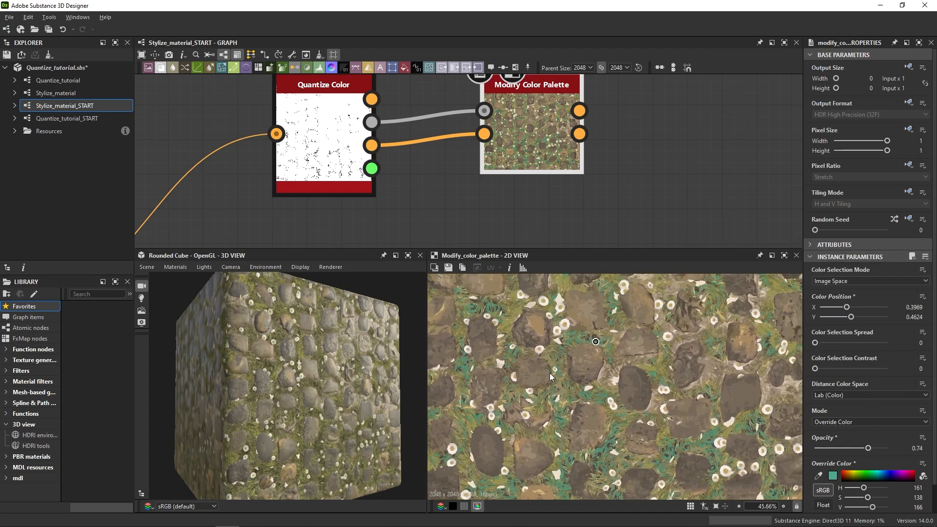
Connect Modify Color Palette's Output to the base color input of the Base Material node.
click(579, 111)
scroll(598, 119, down, 7)
middle_drag(663, 140, 525, 146)
middle_drag(775, 171, 244, 153)
click(624, 169)
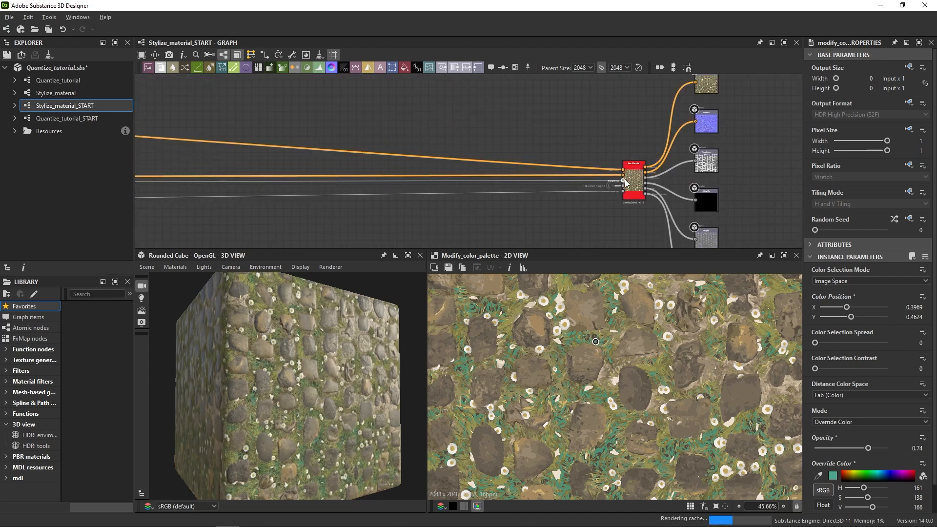
Widen the 3D view and examine the recolored grass and cobblestones on the rounded cube up close.
drag(322, 430, 294, 432)
right_drag(294, 433, 361, 417)
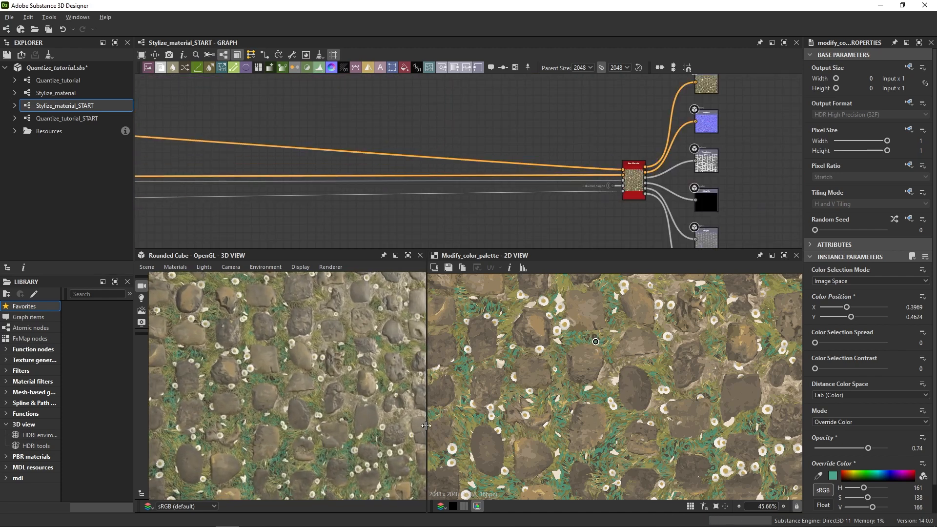
drag(427, 426, 474, 428)
drag(332, 421, 353, 417)
scroll(356, 417, up, 3)
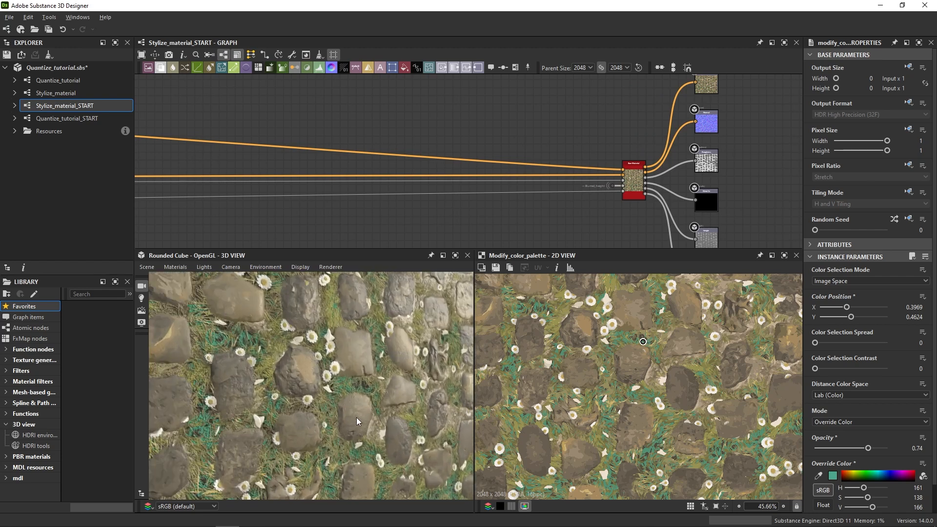
ctrl+shift+right_drag(356, 418, 328, 426)
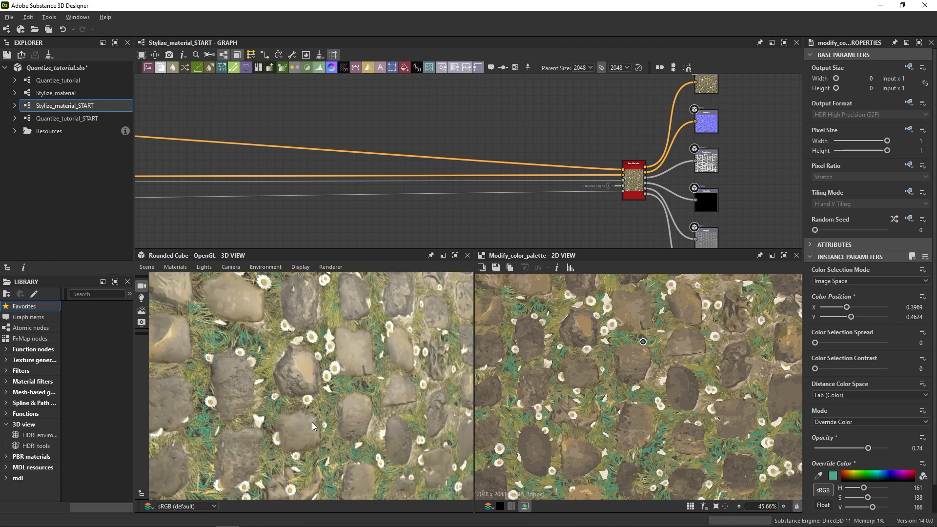
mouse_move(311, 423)
mouse_down()
mouse_move(300, 415)
mouse_move(338, 420)
mouse_up()
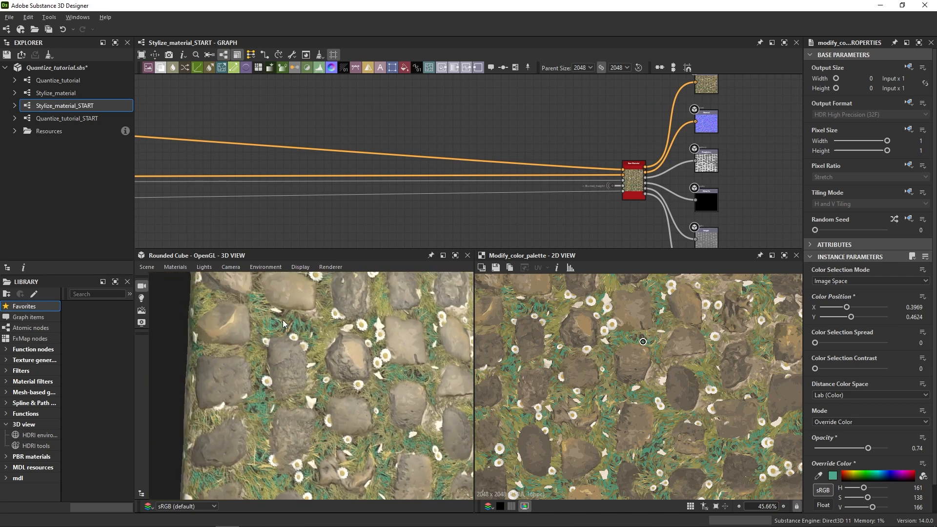
scroll(283, 321, up, 3)
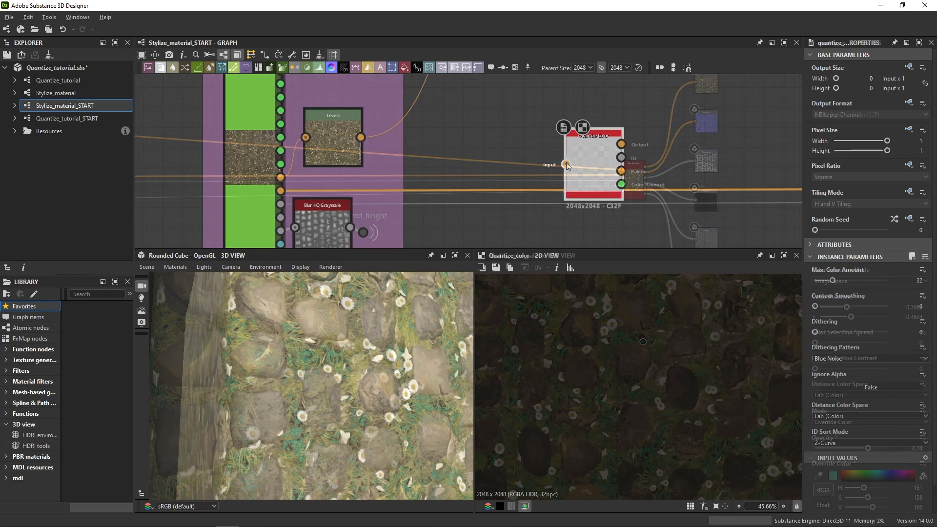
Connect the cobblestone material's normal output to the second Quantize Color node and move that node slightly higher.
drag(565, 164, 281, 189)
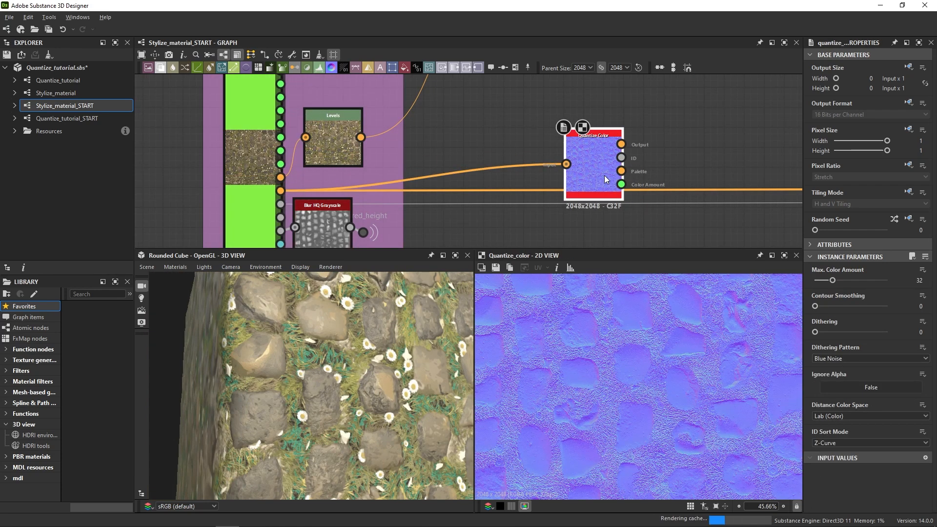
drag(605, 175, 603, 154)
Set the normal map's Quantize Color to Max. Color Amount 7, Contour Smoothing 8 and Distance Color Space RGB (Data).
drag(833, 281, 820, 280)
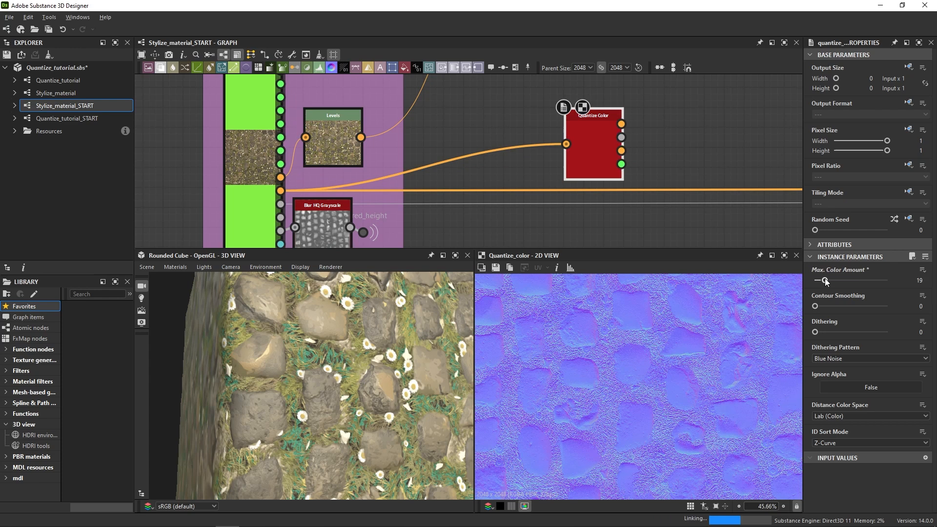
scroll(644, 385, up, 3)
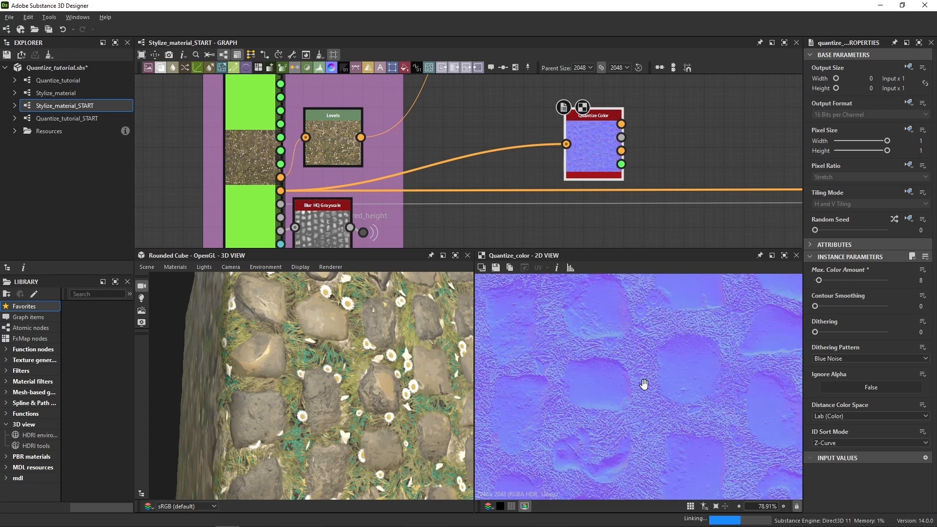
drag(819, 280, 894, 306)
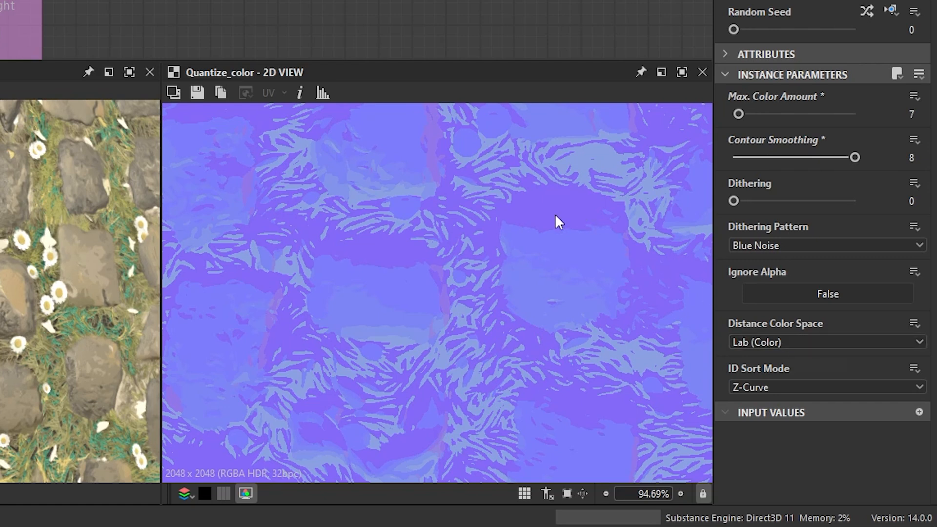
click(775, 344)
click(762, 371)
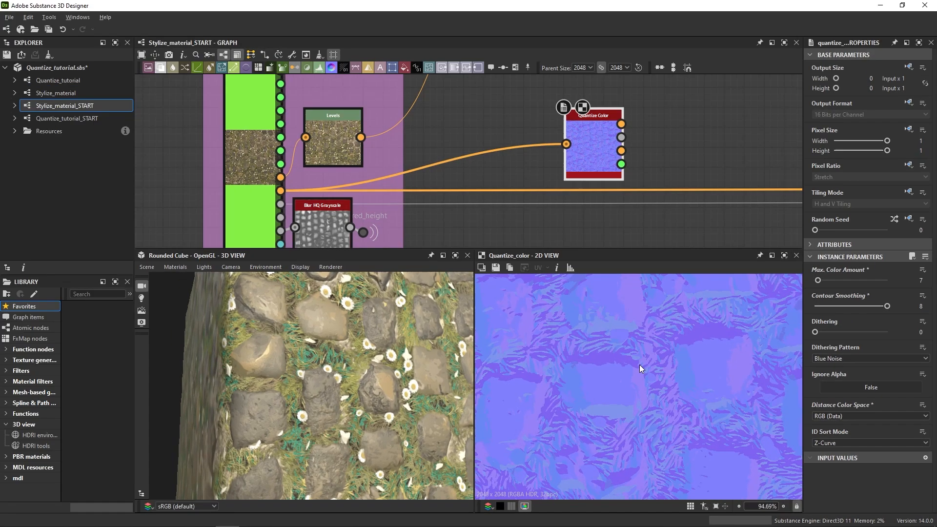
Connect the quantized normal output to the normal input of the Base Material node.
drag(621, 124, 707, 125)
scroll(635, 125, down, 10)
scroll(672, 136, up, 8)
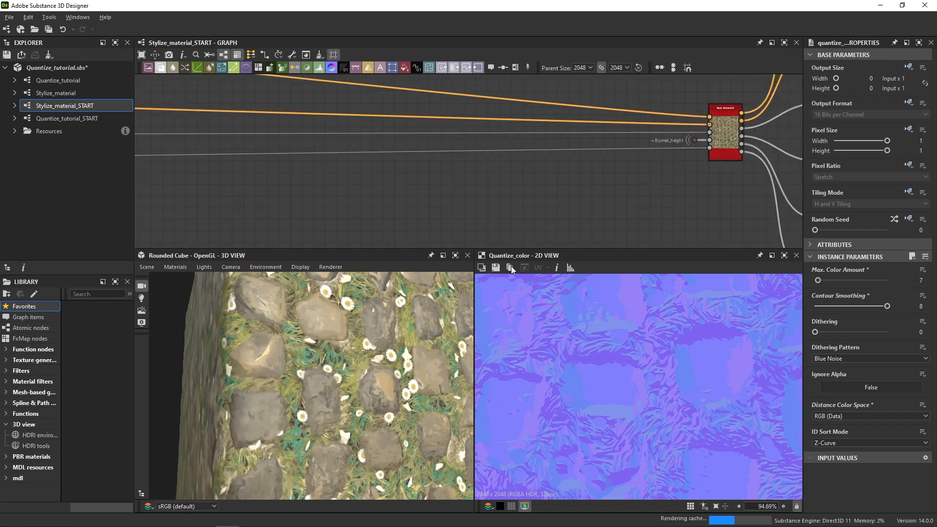
Examine the stylized cobblestone relief on the rounded cube from a low, grazing angle.
middle_drag(354, 406, 348, 395)
scroll(348, 395, down, 8)
drag(349, 395, 366, 417)
scroll(366, 417, up, 3)
mouse_move(359, 411)
ctrl+shift+right_down()
mouse_move(326, 413)
mouse_move(385, 406)
mouse_move(358, 406)
mouse_move(374, 407)
ctrl+shift+right_up()
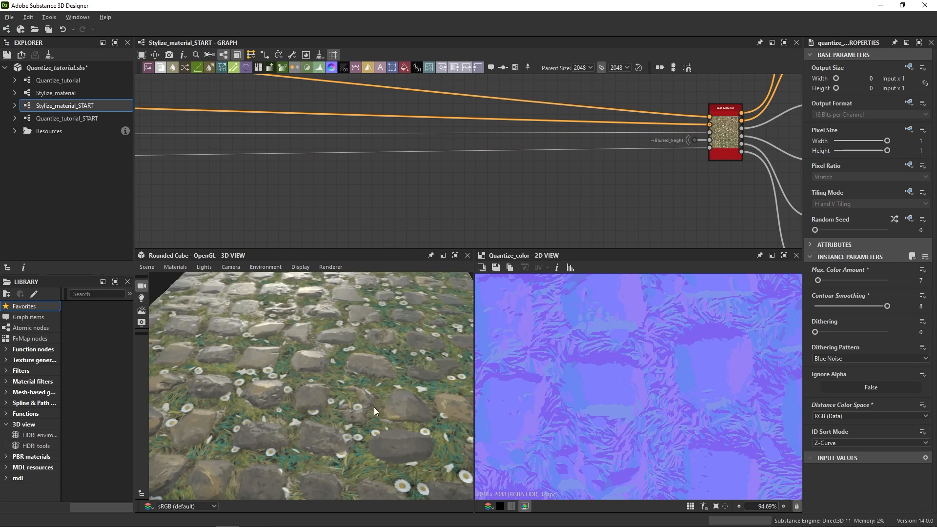
Raise the filter's Radius on the noisy purple and yellow pattern so the grain blends into painterly patches.
drag(335, 415, 374, 406)
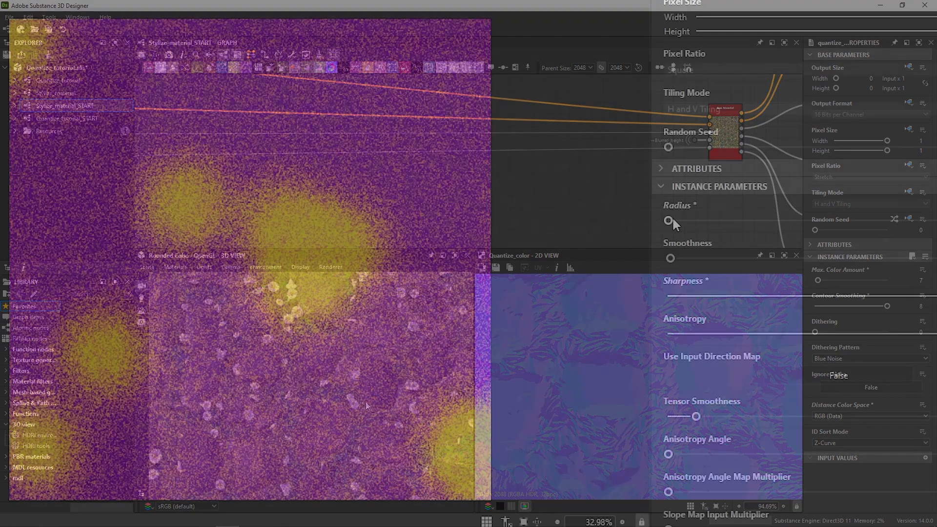
drag(670, 221, 850, 220)
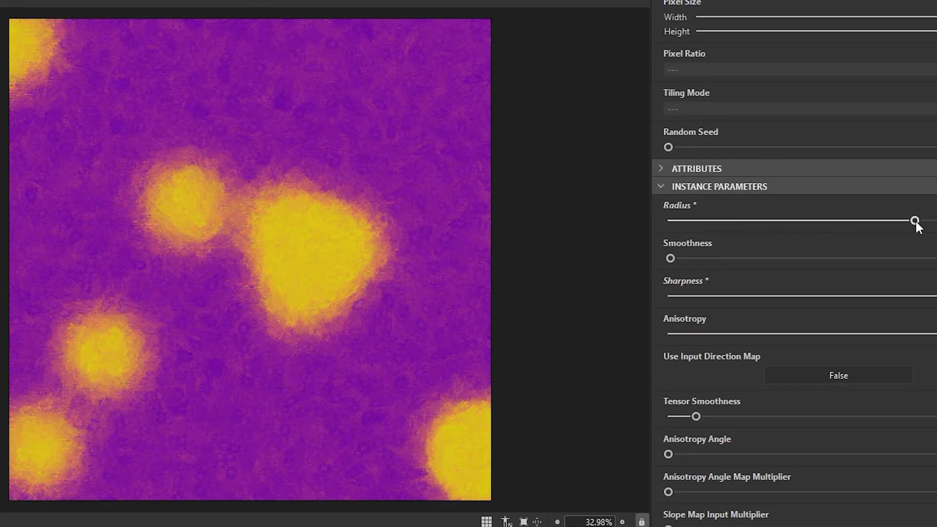
drag(915, 221, 936, 220)
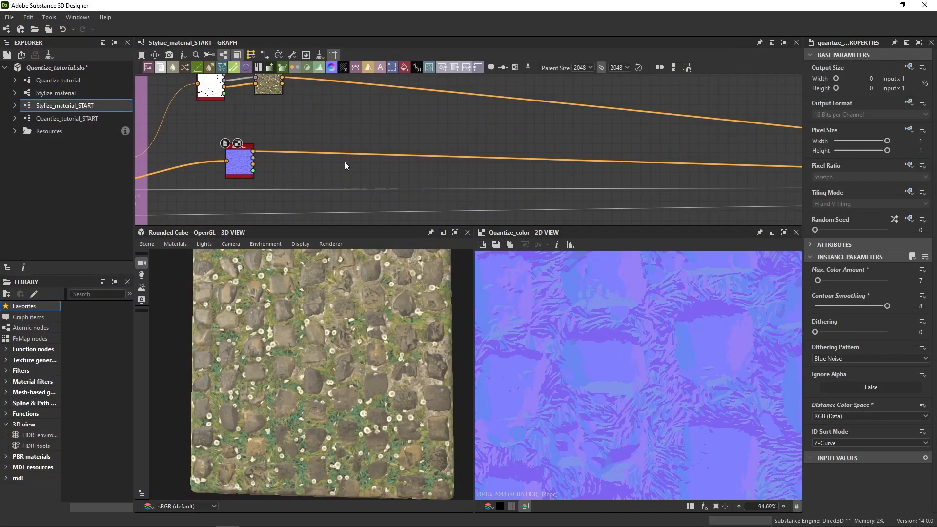
Feed the quantized normal map into a new Anisotropic Kuwahara Color node and set its Radius to 7.517.
key(space)
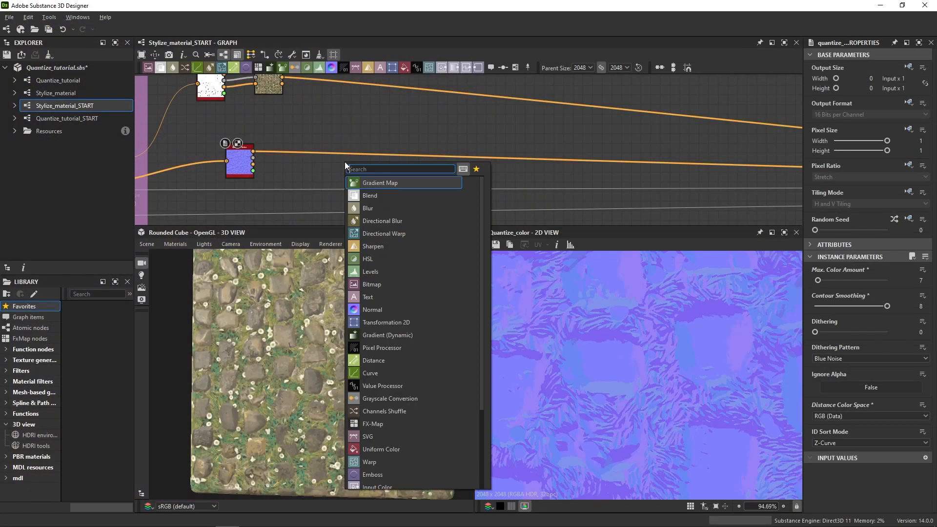
text(kuwah)
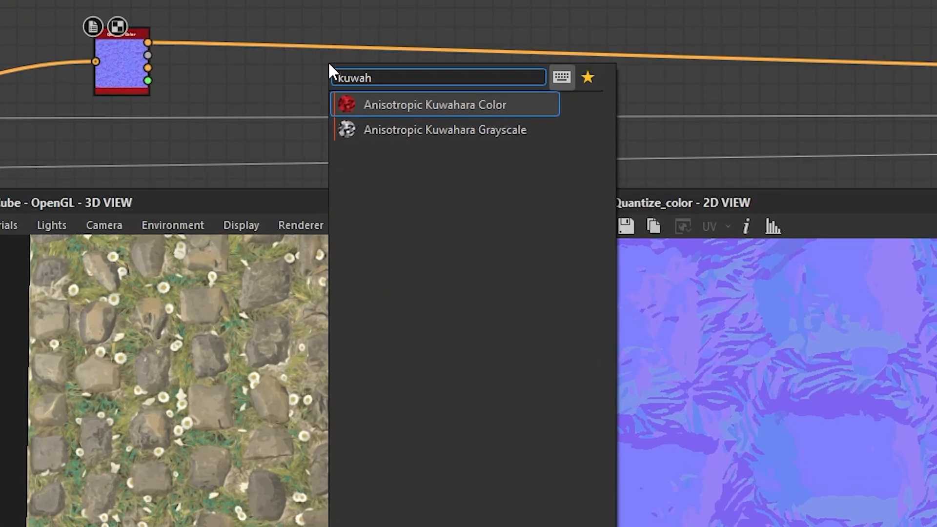
click(427, 103)
scroll(293, 159, up, 3)
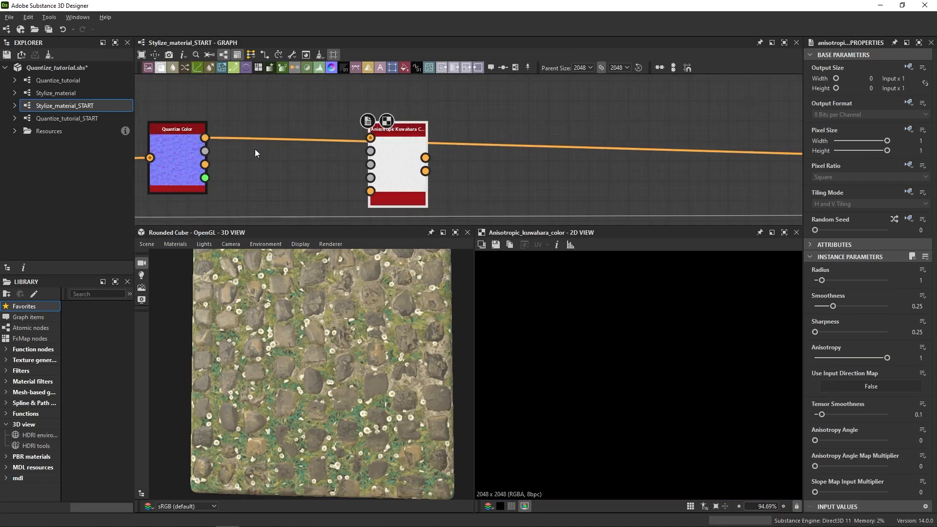
drag(335, 129, 455, 157)
scroll(604, 337, up, 4)
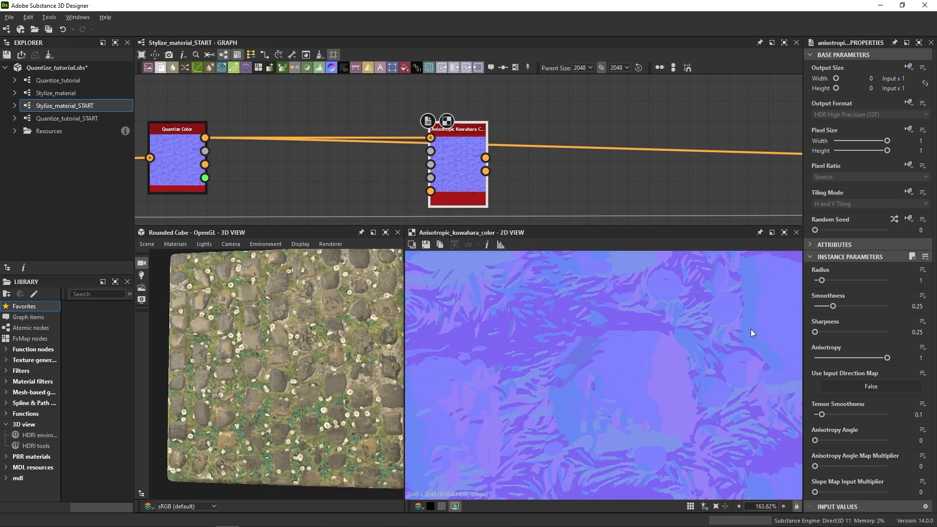
drag(825, 280, 869, 283)
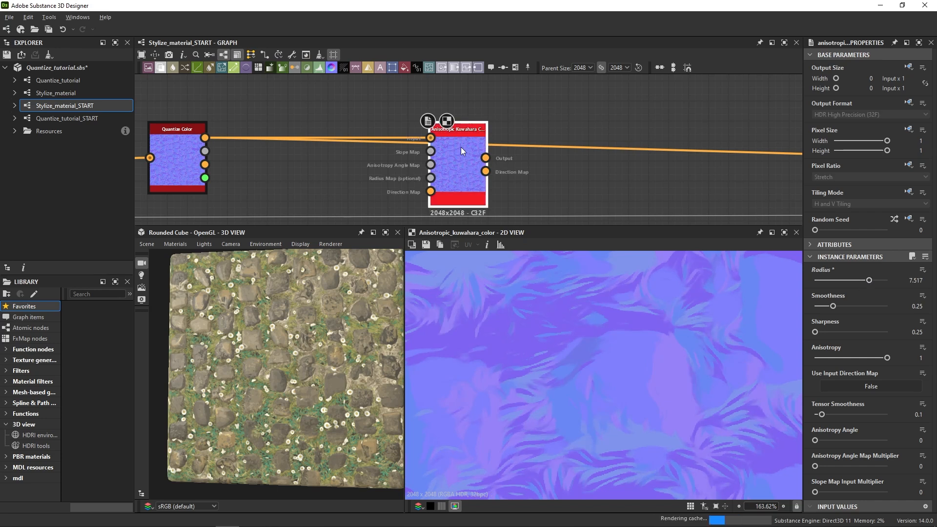
Compare the normal map at the Kuwahara node's input with its filtered output in the 2D view.
double_click(430, 138)
double_click(486, 159)
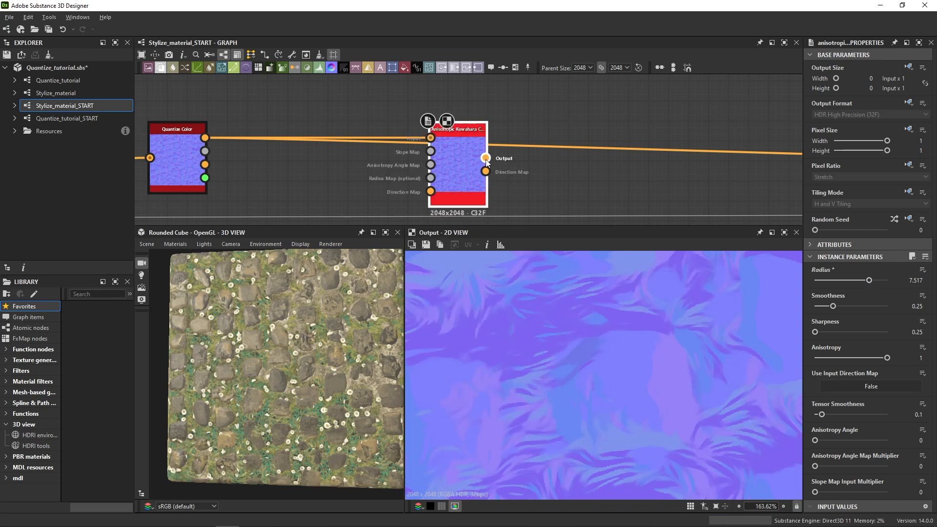
middle_drag(588, 293, 633, 370)
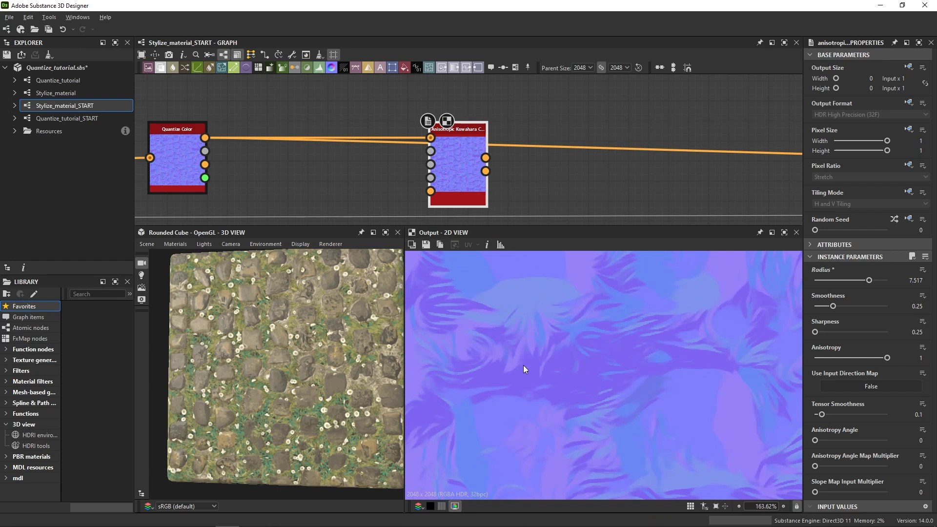
middle_drag(582, 324, 614, 360)
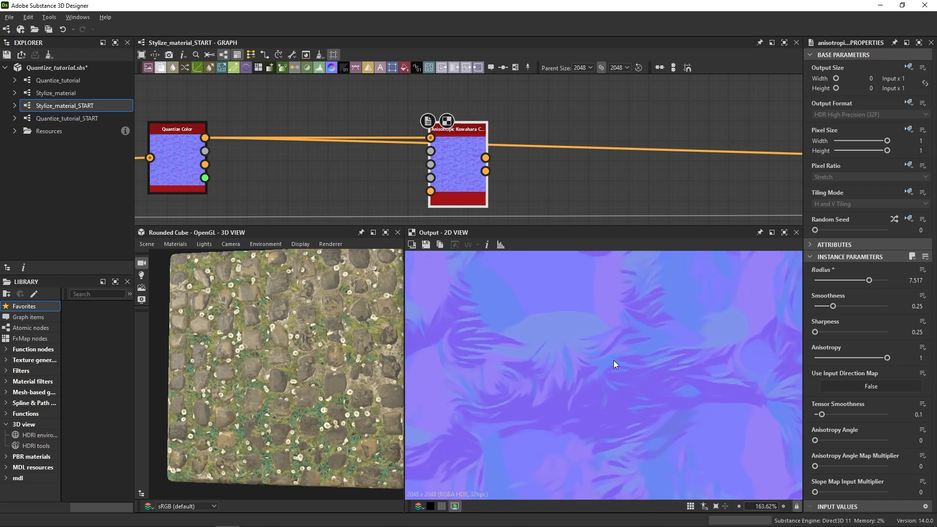
double_click(430, 138)
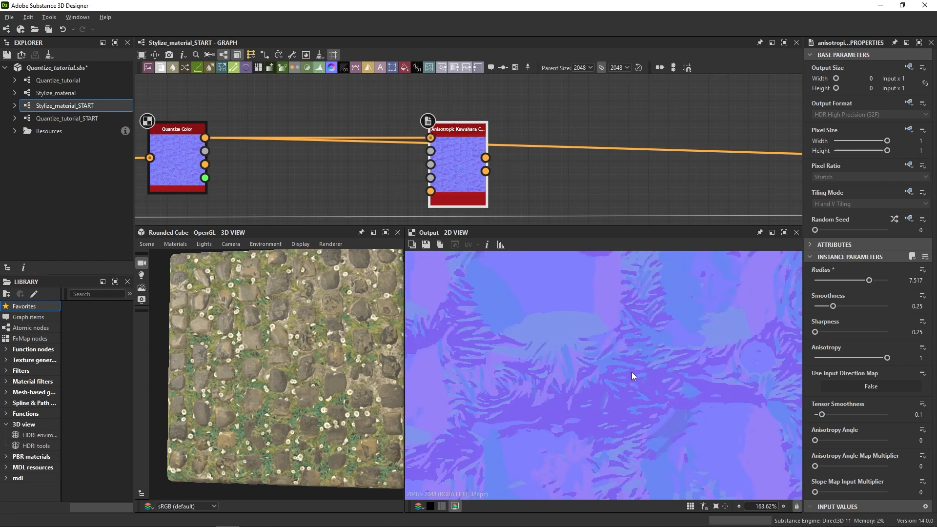
double_click(485, 163)
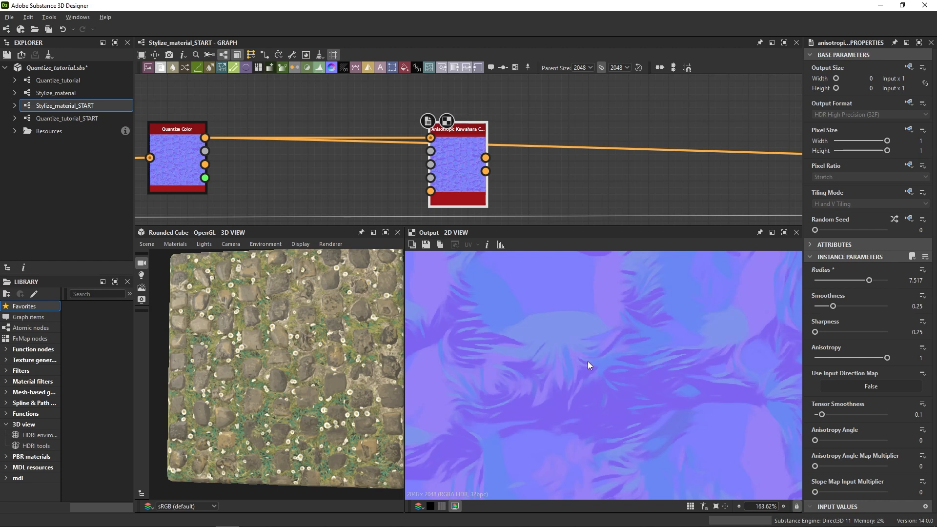
middle_drag(675, 355, 543, 214)
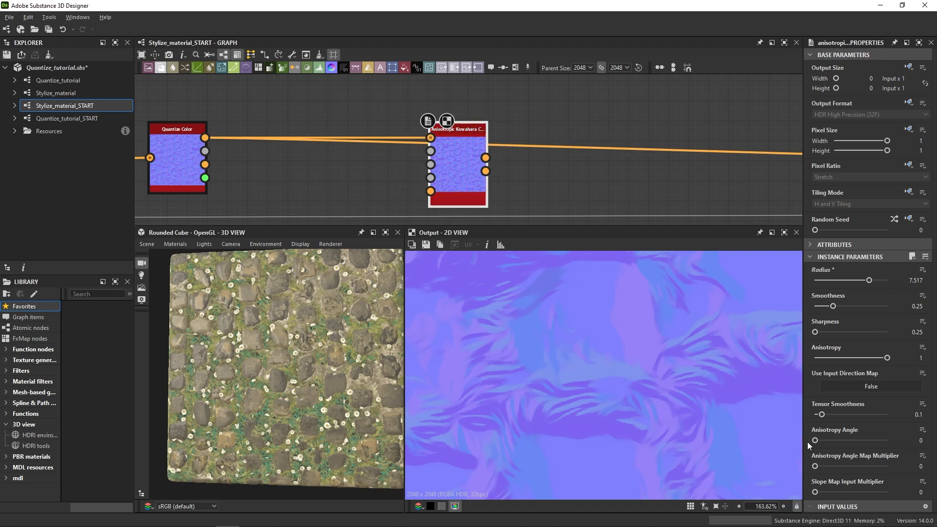
Try the normal's Kuwahara filter with Anisotropy 0 and restore Anisotropy to 1.
drag(887, 358, 807, 358)
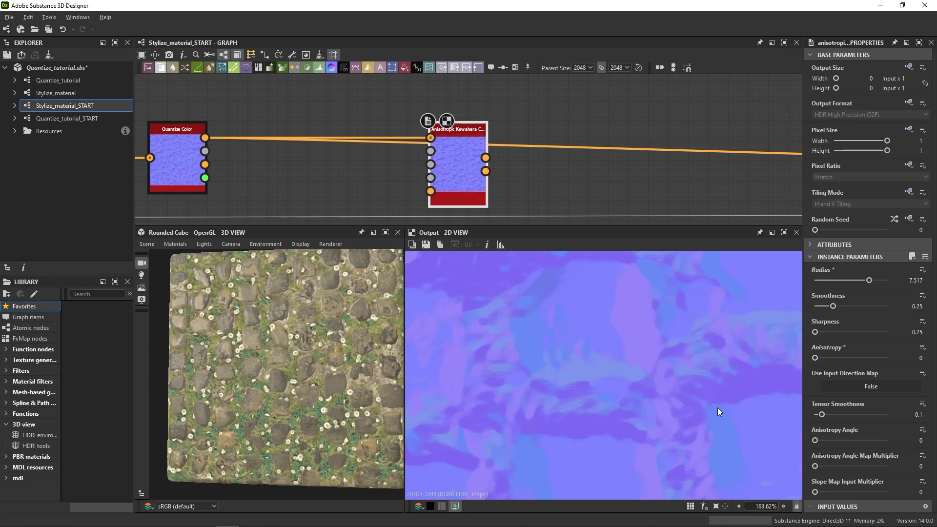
drag(835, 362, 904, 358)
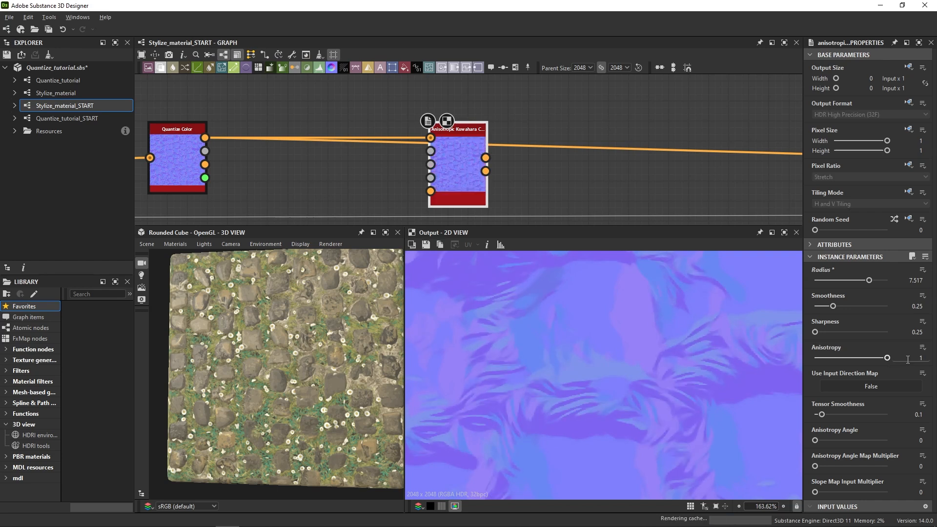
scroll(590, 411, down, 2)
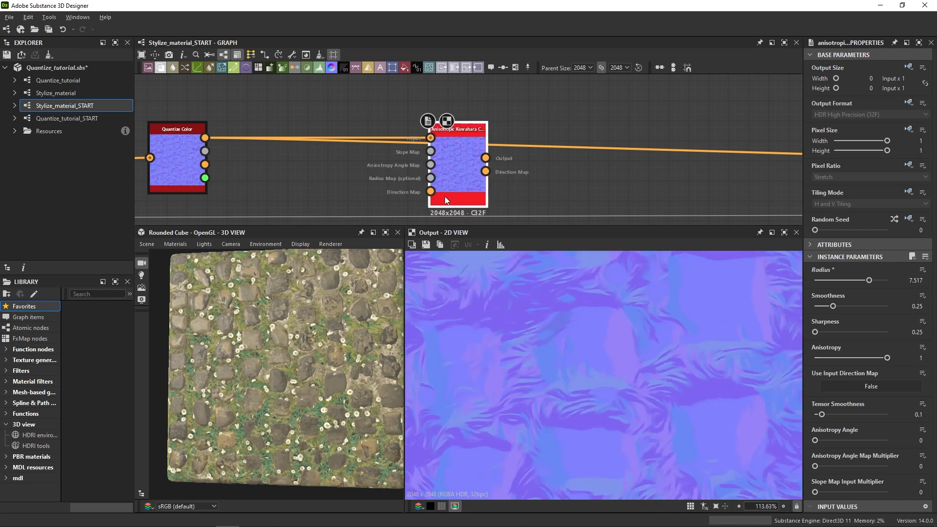
Connect the Kuwahara-filtered normal output to the normal input of the Base Material node.
scroll(493, 162, down, 2)
middle_drag(356, 157, 563, 159)
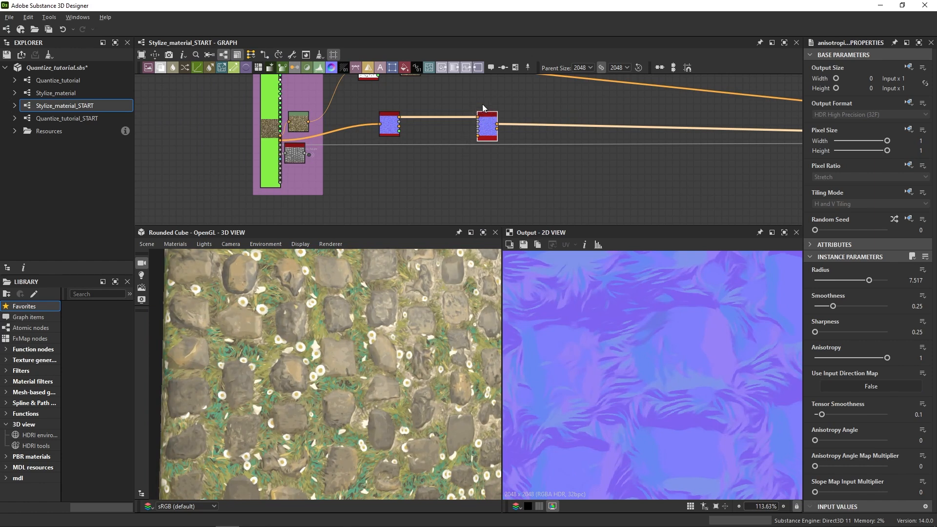
scroll(483, 110, up, 5)
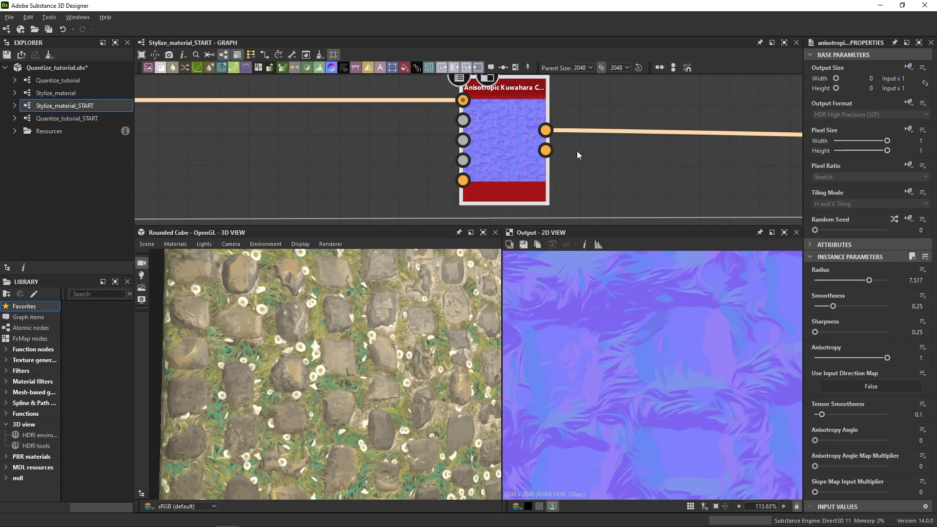
scroll(576, 151, down, 5)
Add a second Anisotropic Kuwahara Color node fed by the Modify Color Palette output and place it beside that node.
middle_drag(625, 105, 495, 188)
drag(320, 144, 449, 138)
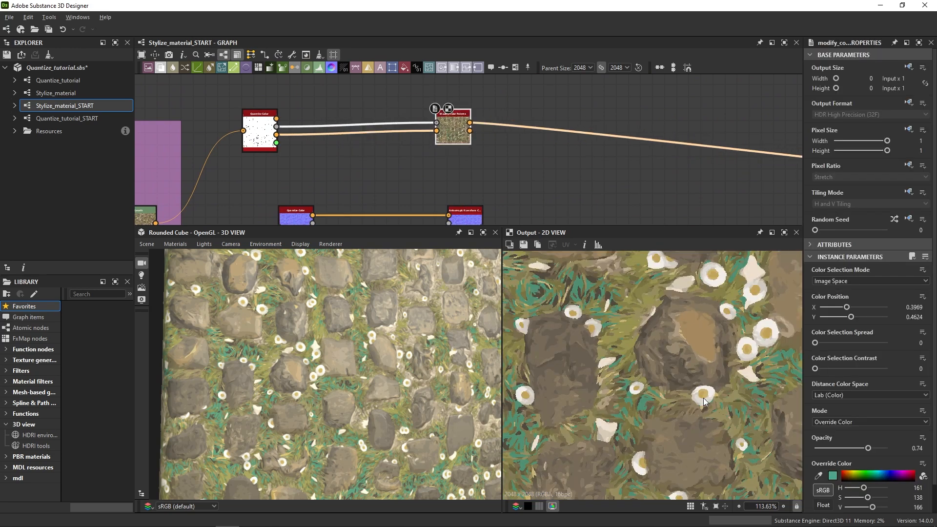
click(497, 157)
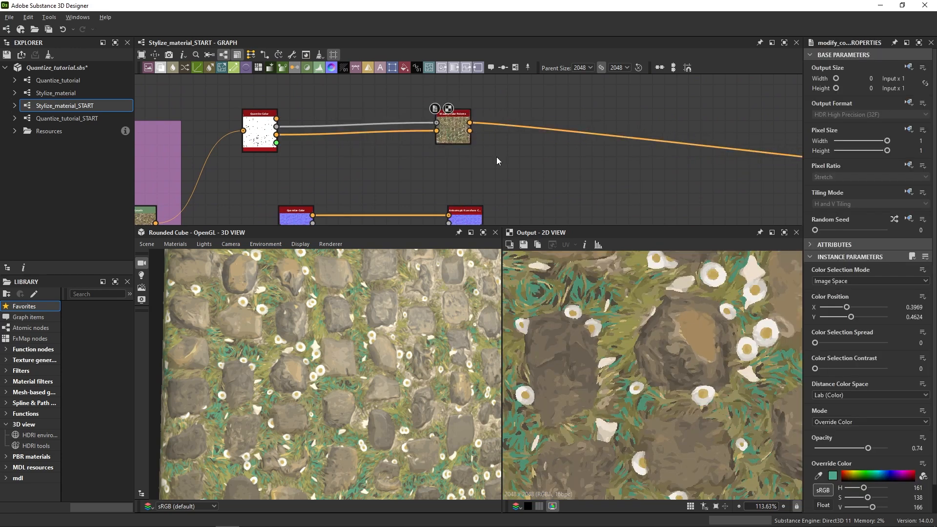
key(space)
text(kuwa)
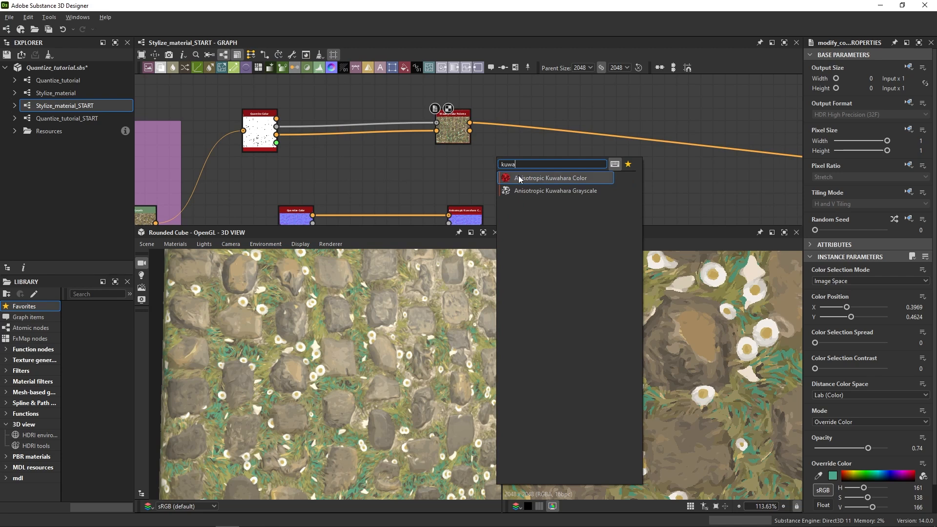
click(519, 179)
scroll(473, 139, up, 3)
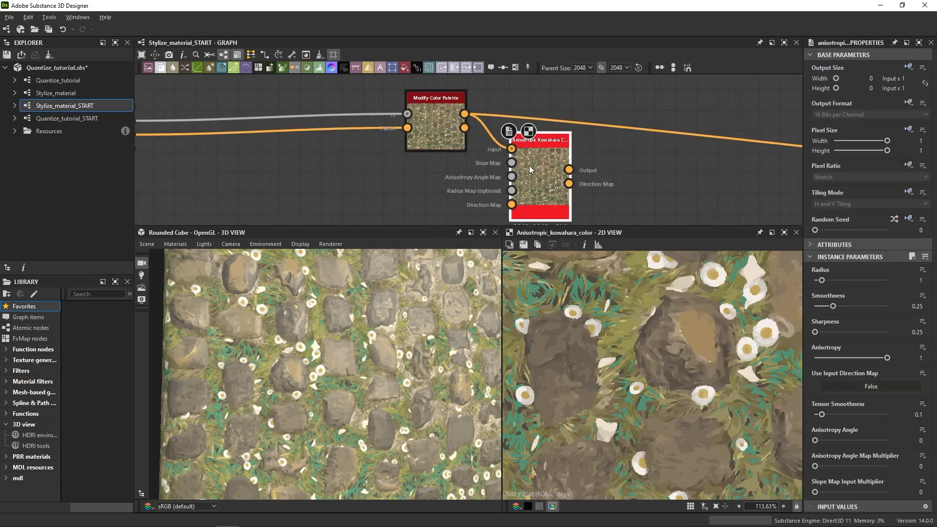
drag(529, 166, 570, 166)
Set the base color's Kuwahara filter to Radius 9.329 and Sharpness 0.97.
click(873, 280)
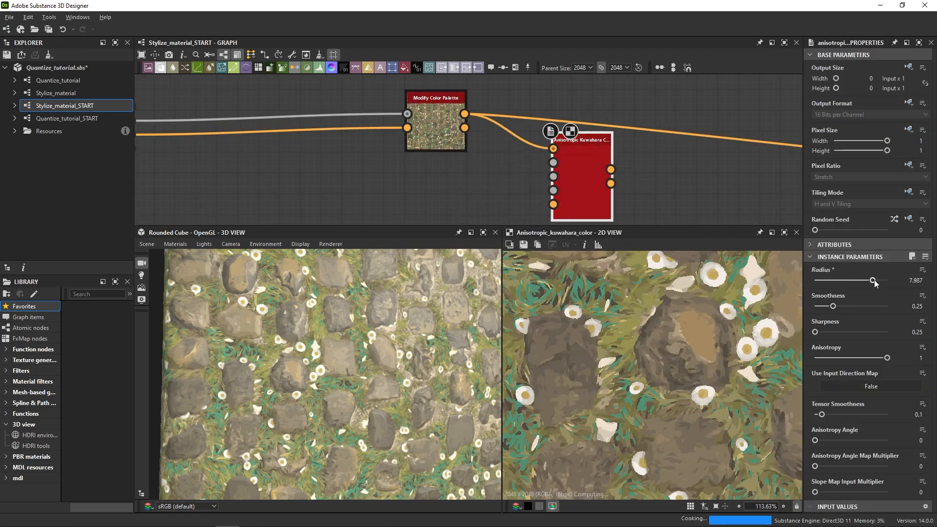
drag(874, 280, 889, 280)
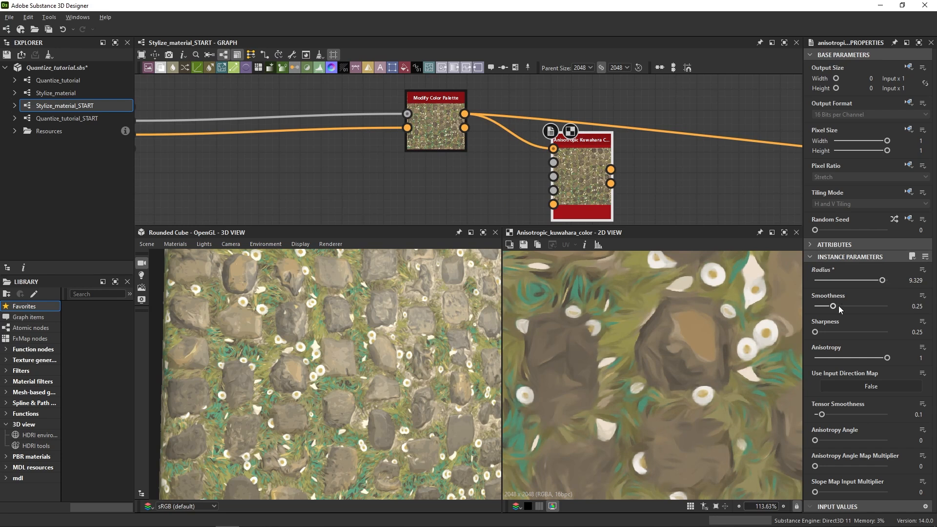
middle_drag(669, 341, 695, 369)
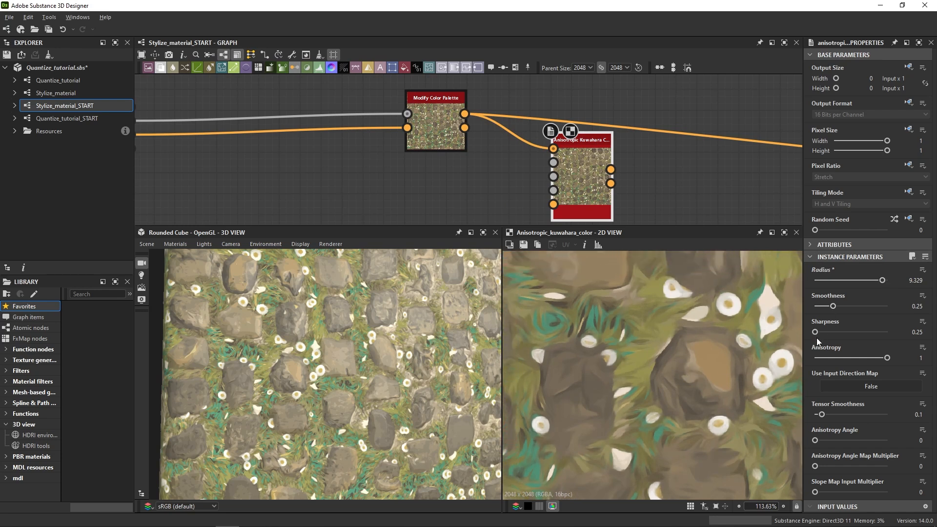
drag(833, 332, 885, 335)
middle_drag(575, 171, 559, 139)
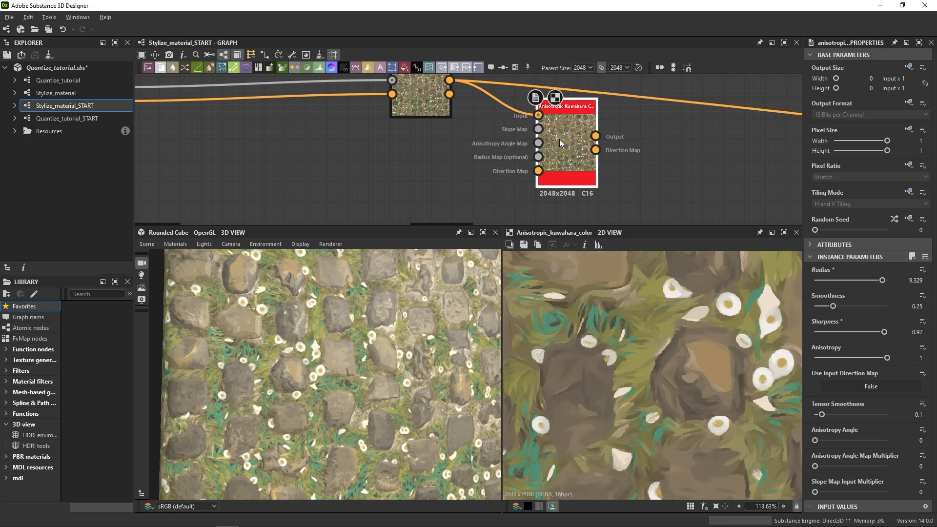
Turn on Use Input Direction Map for the base color's Kuwahara node and connect the normal Kuwahara node's Direction Map output to it.
click(878, 385)
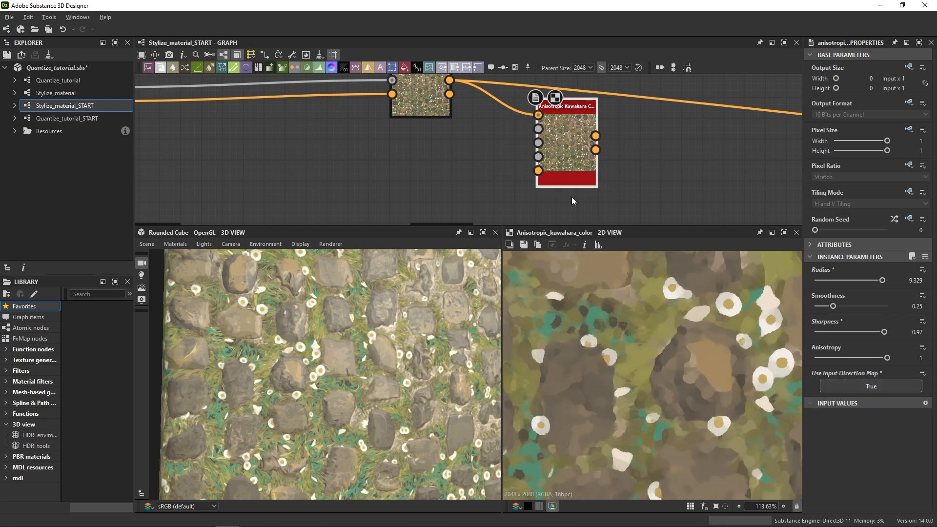
scroll(572, 197, down, 4)
drag(534, 147, 535, 147)
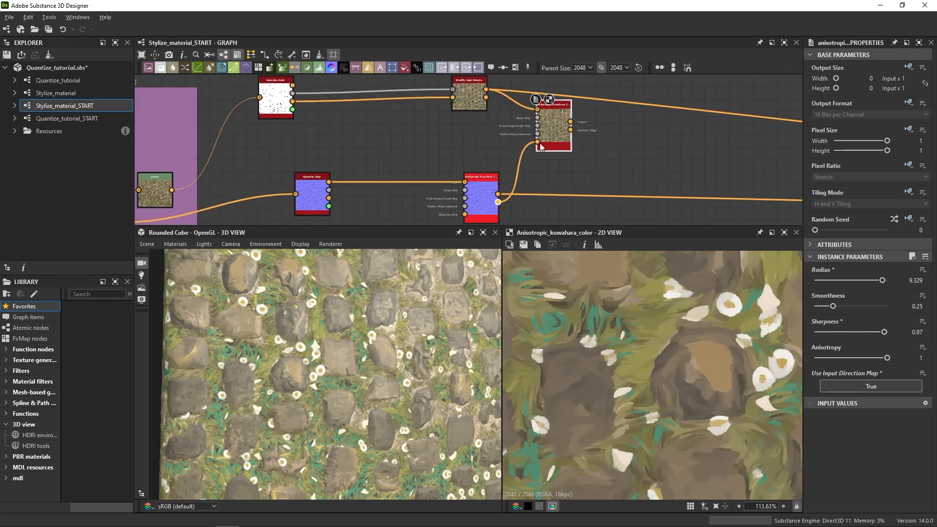
Set the Anisotropy Angle of the normal's Kuwahara node to 0.6.
click(480, 218)
drag(835, 443, 859, 441)
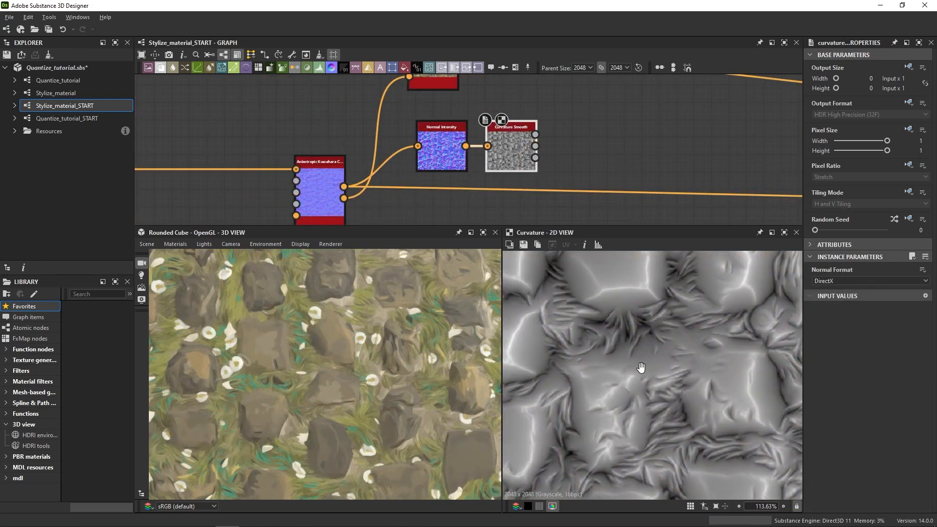
middle_drag(640, 367, 753, 414)
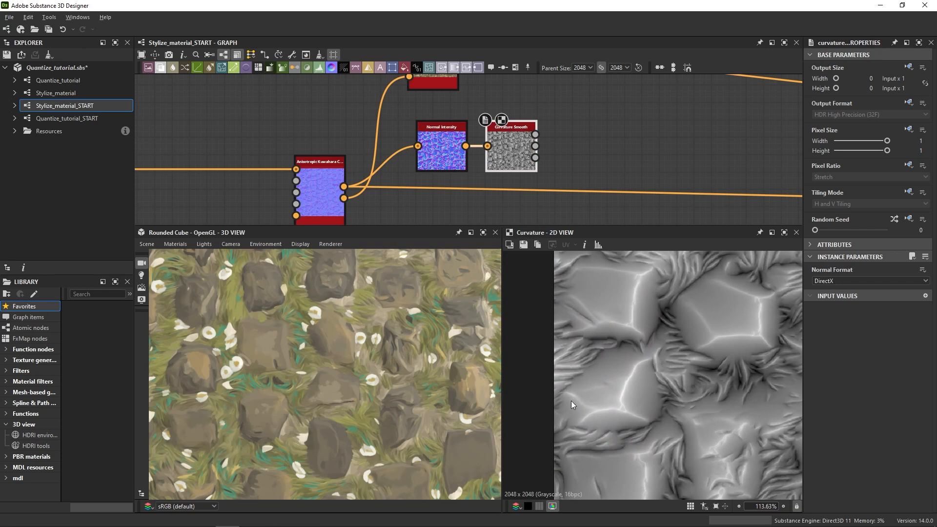
Add a Blend node after the base color's Kuwahara node and connect the filtered color and the Curvature Smooth output to it.
middle_drag(668, 284, 621, 328)
click(600, 93)
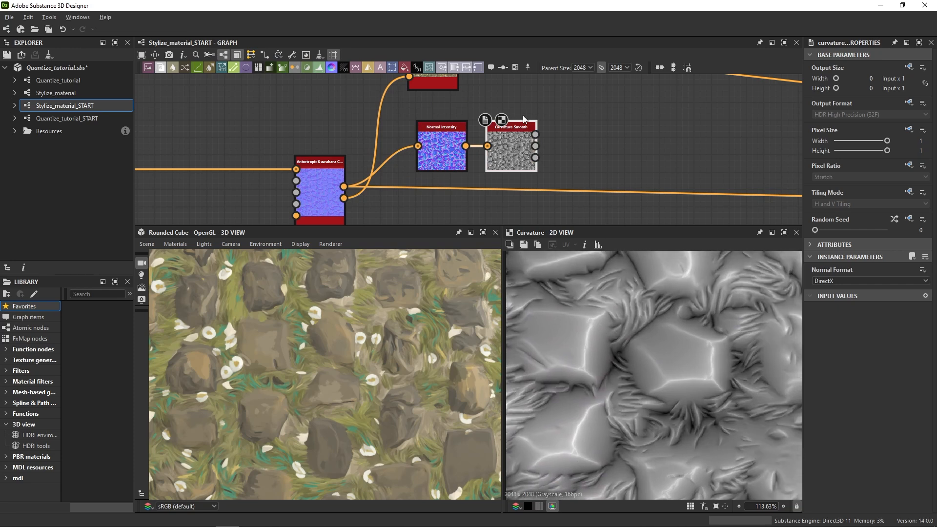
middle_drag(600, 94, 480, 159)
key(space)
text(bl)
key(Return)
drag(415, 198, 336, 112)
drag(337, 111, 454, 146)
Set the Blend node's mode to Add (Linear Dodge) and connect its output to the Base Material's base color input.
click(817, 297)
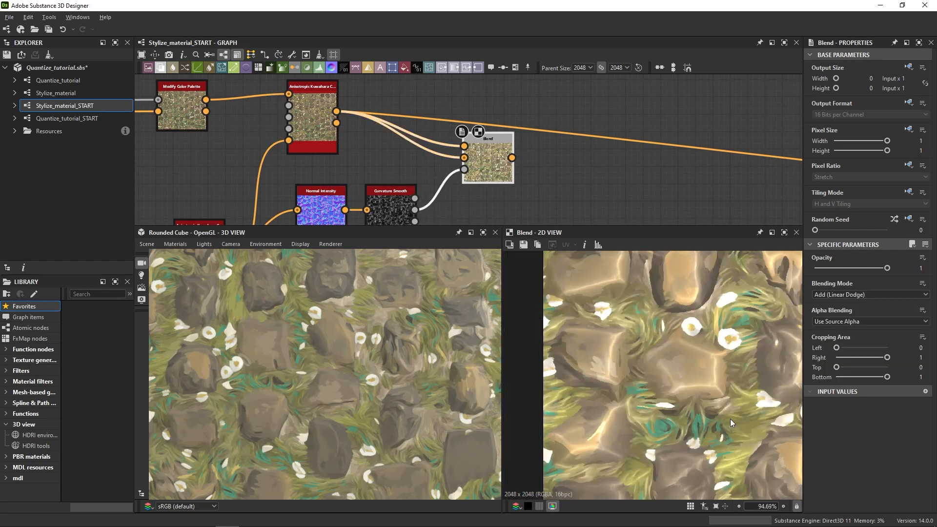
mouse_move(730, 419)
middle_down()
mouse_move(756, 503)
mouse_move(655, 441)
mouse_move(652, 376)
middle_up()
shift+drag(337, 111, 515, 147)
scroll(537, 151, down, 5)
middle_drag(514, 146, 373, 133)
drag(514, 146, 784, 174)
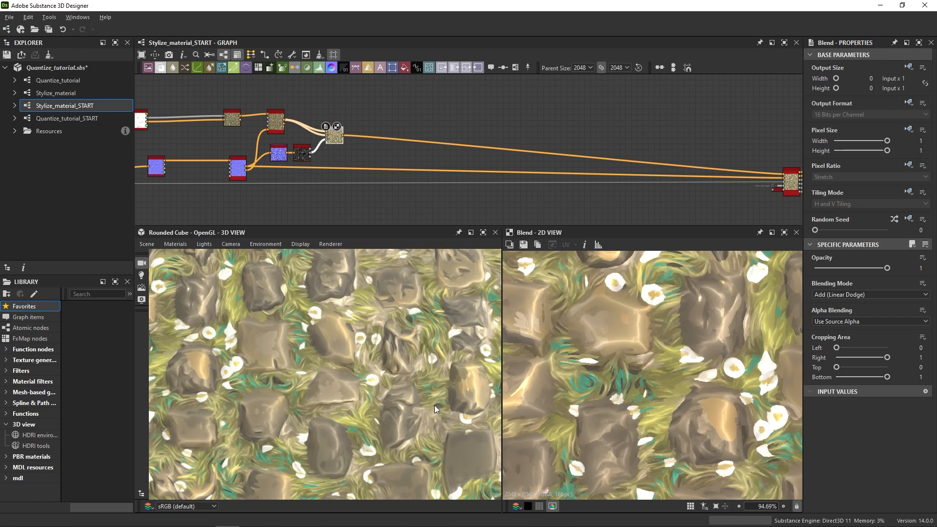
Examine the painterly cobblestone material with its edge highlights on the rounded cube.
mouse_move(434, 405)
ctrl+shift+right_down()
mouse_move(388, 412)
mouse_move(450, 411)
mouse_move(391, 414)
mouse_move(428, 417)
ctrl+shift+right_up()
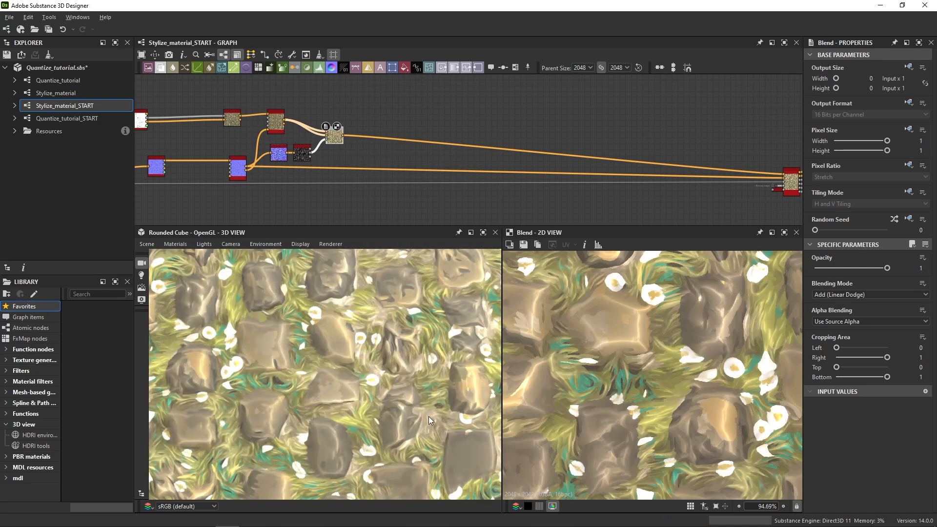
scroll(408, 409, down, 6)
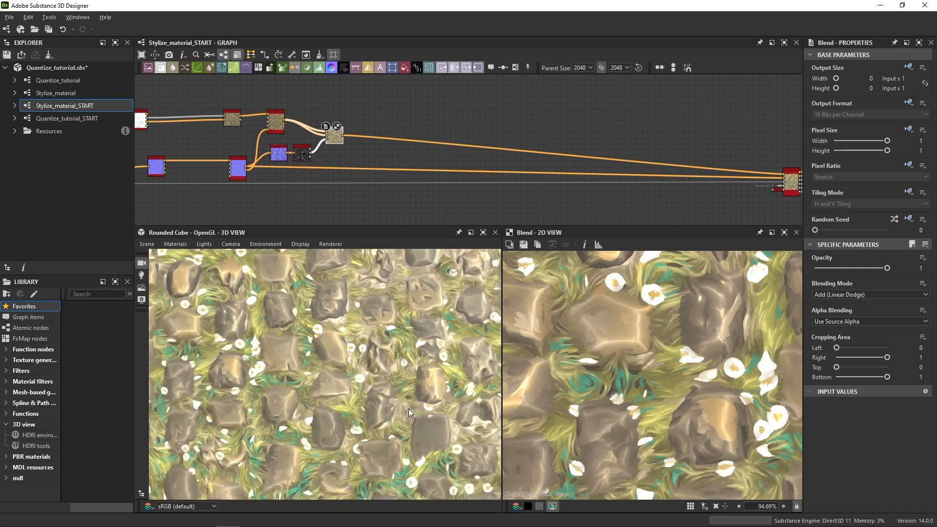
drag(370, 425, 556, 485)
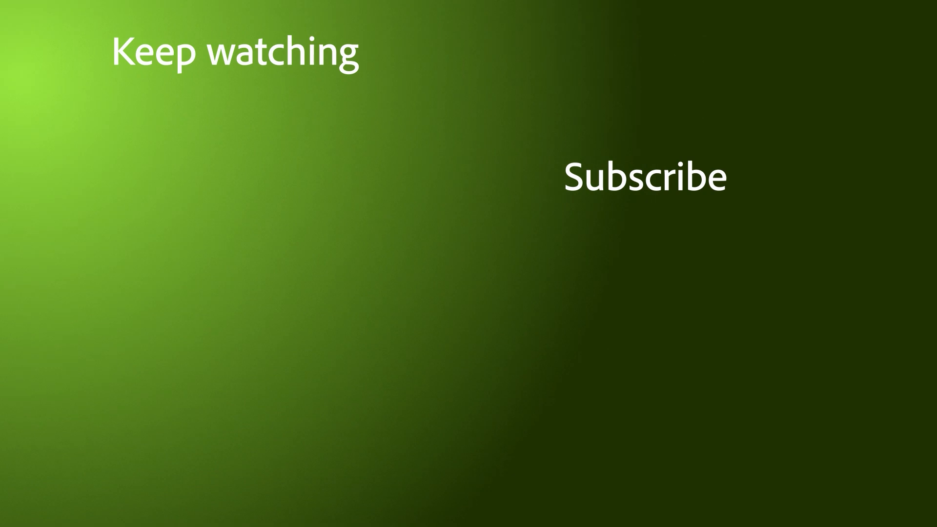